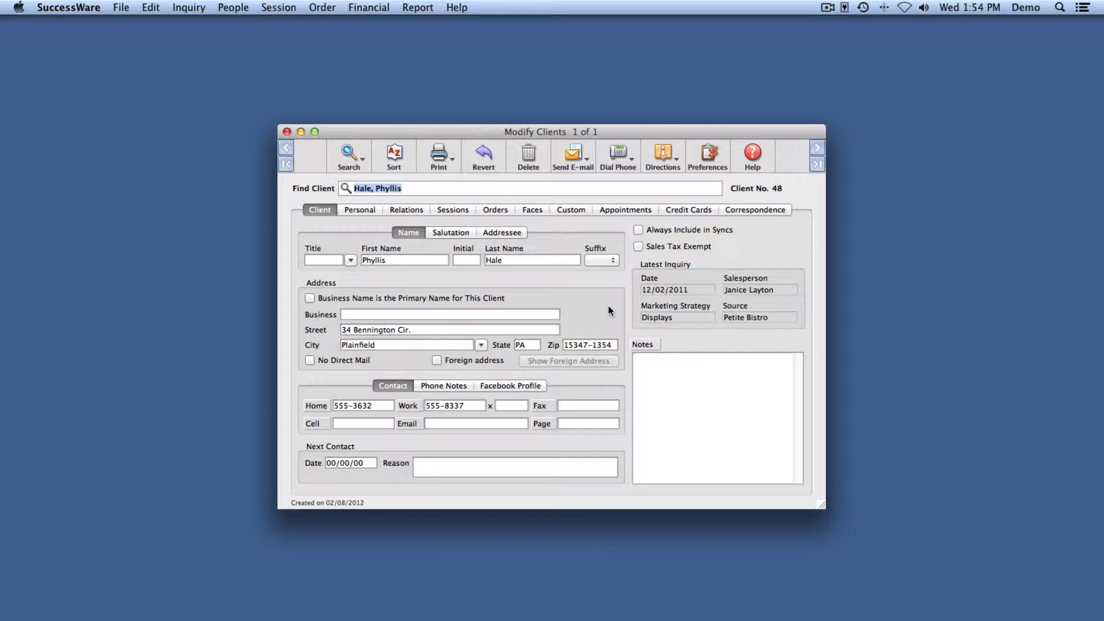
- Open the client's 02/07/2012 order from the orders listed in the client record
click(492, 211)
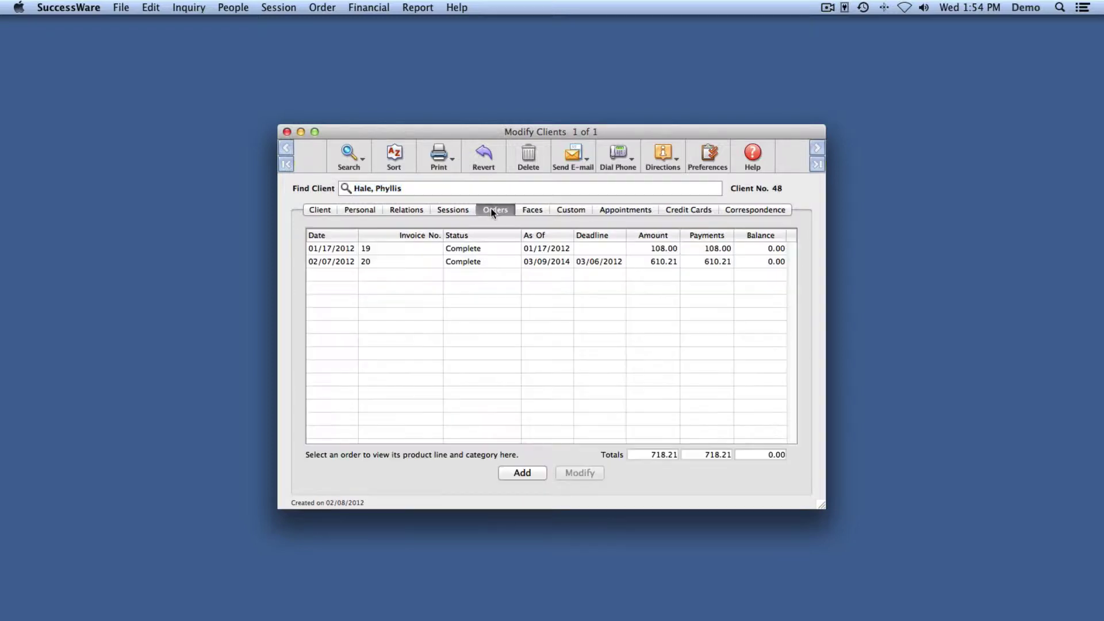
click(465, 265)
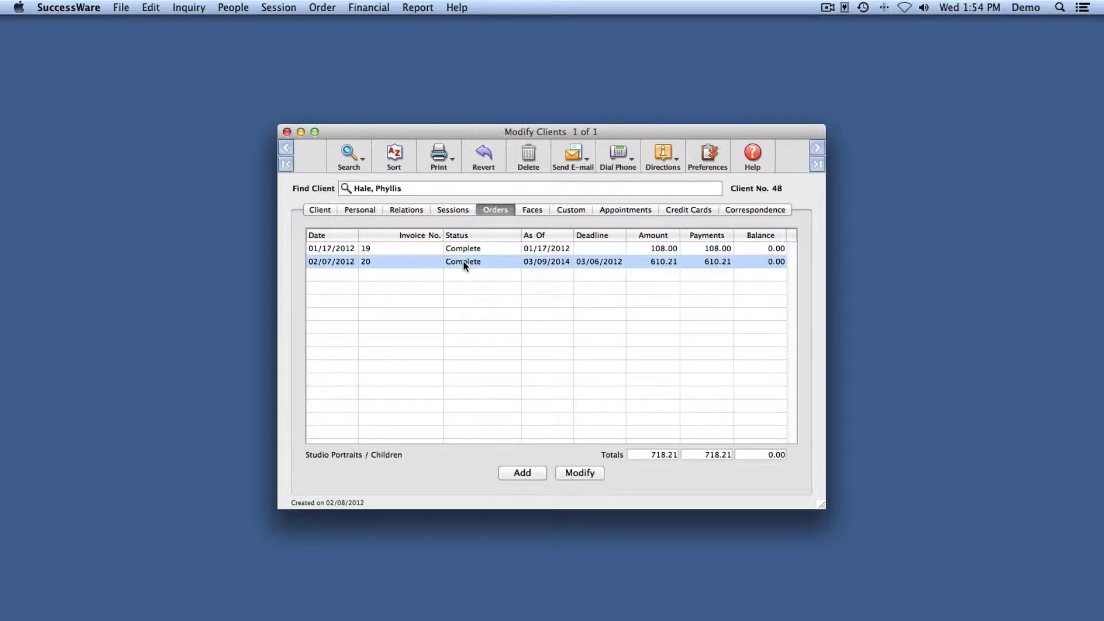
double_click(465, 265)
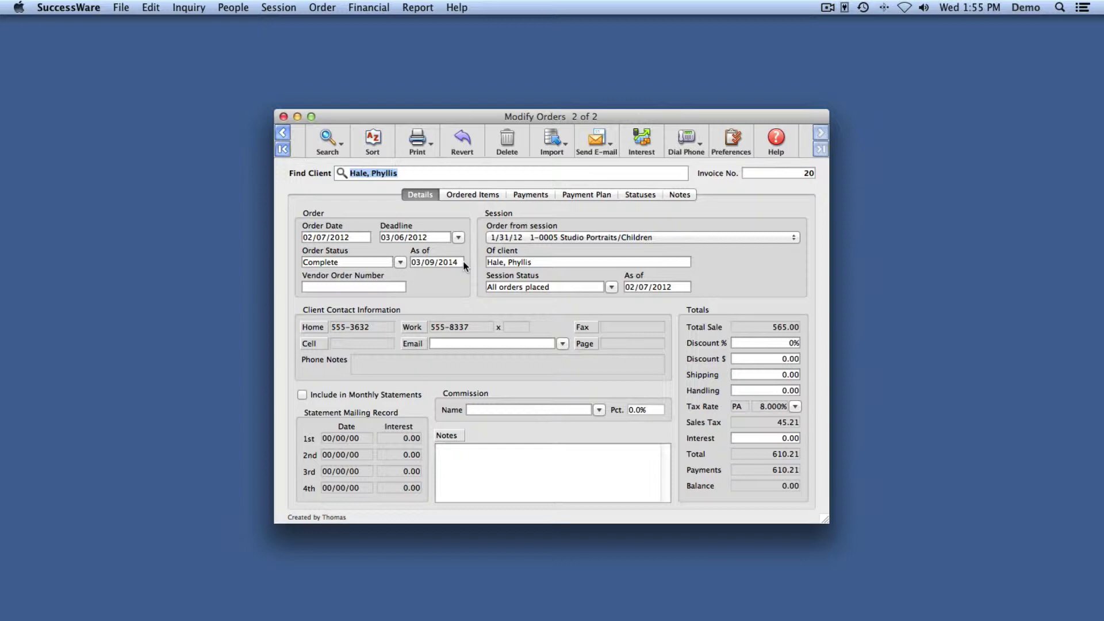
- Review the available order statuses and the sessions that can be linked to this order, keeping the current choices
click(401, 264)
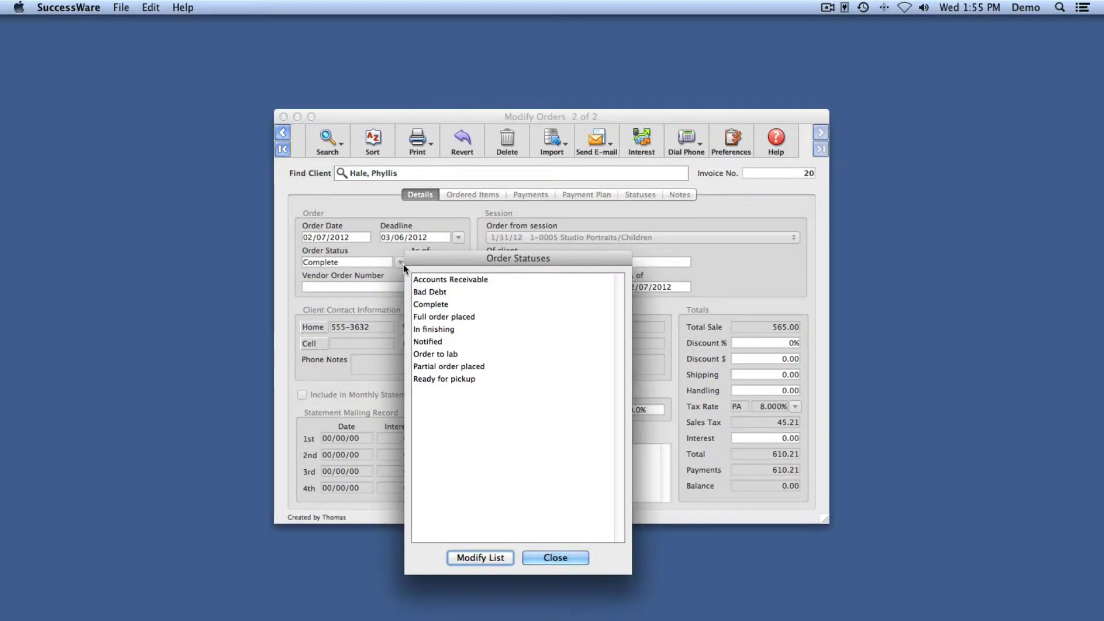
click(561, 560)
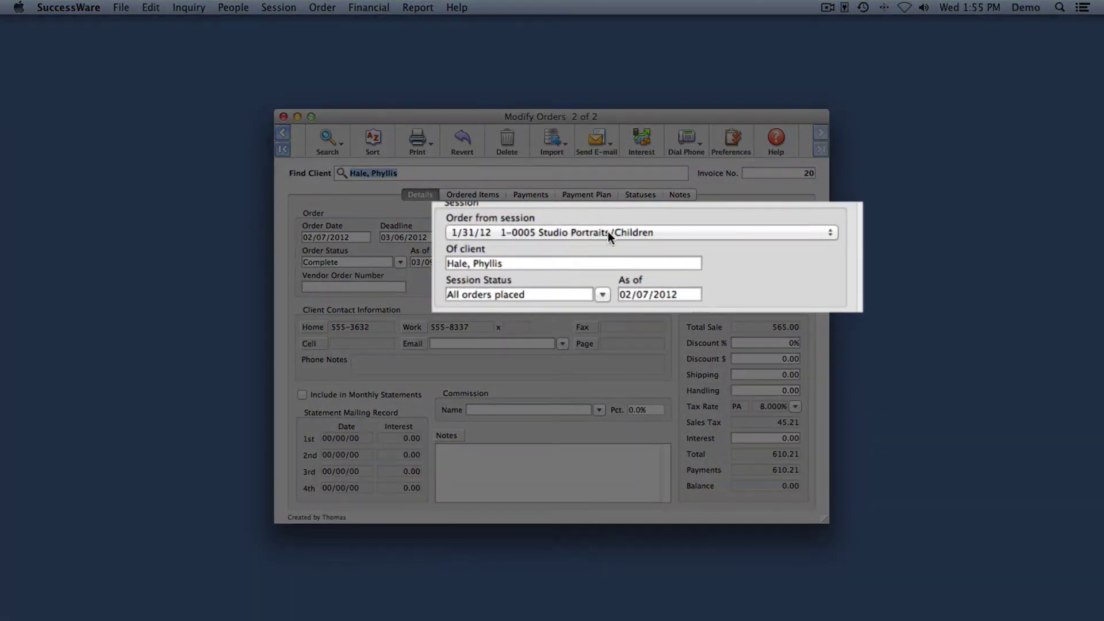
click(609, 232)
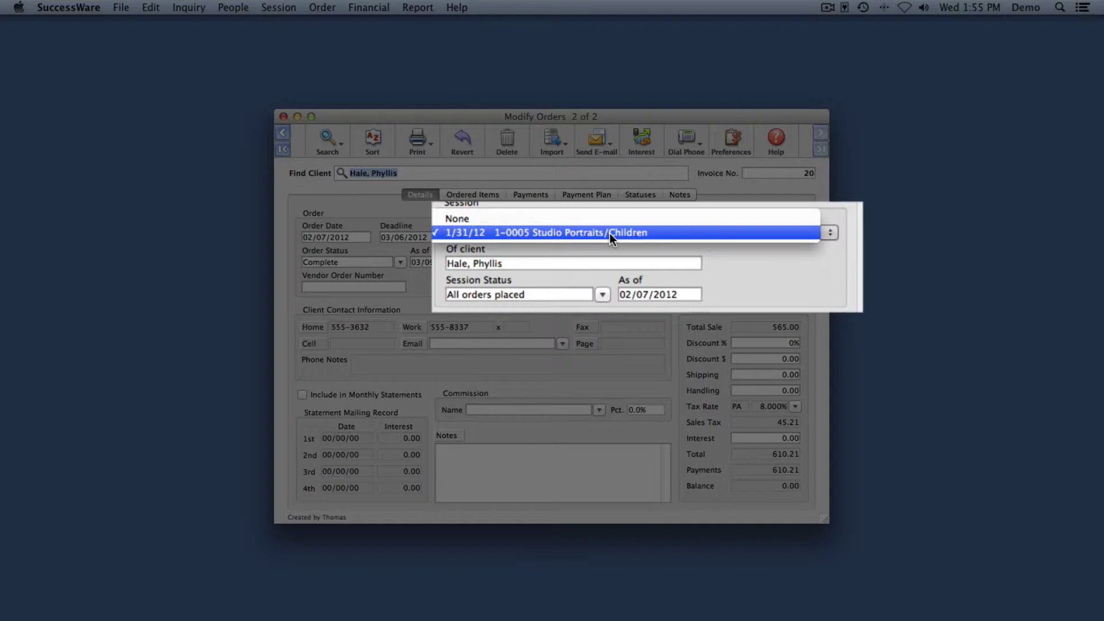
click(610, 233)
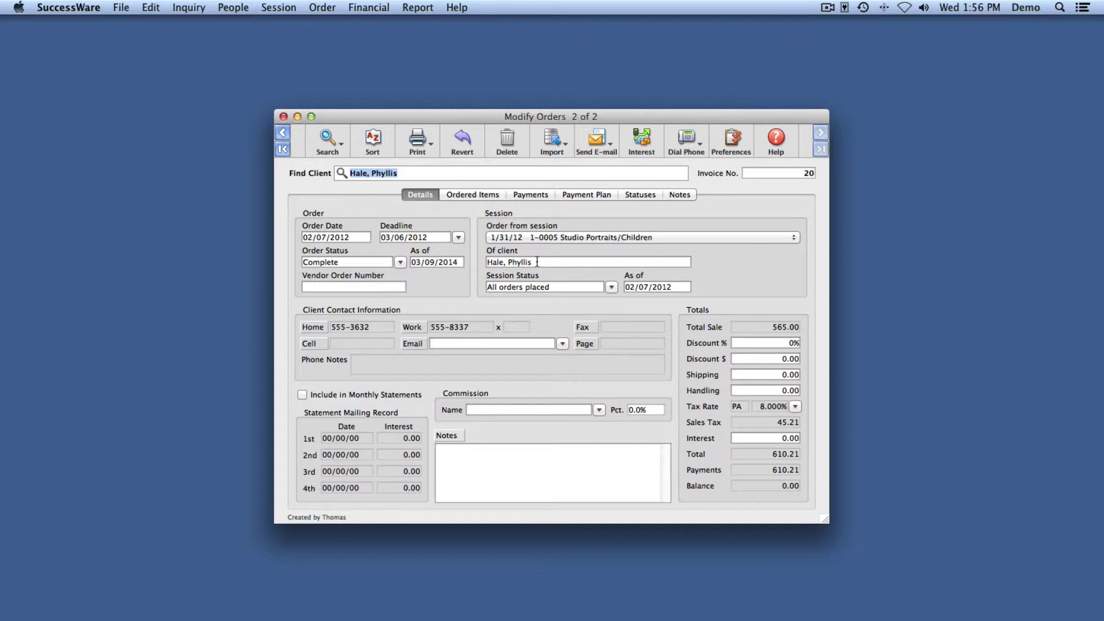
- Examine the ordered Gift Print- 5x7 item and the list of products available for it, leaving the item as is
click(475, 196)
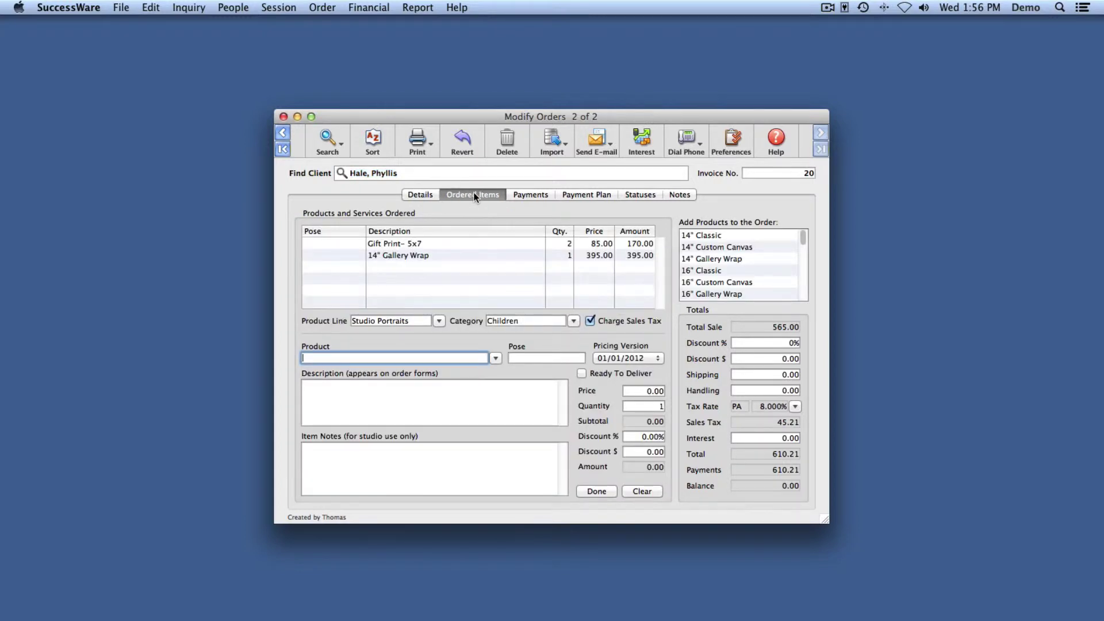
click(411, 245)
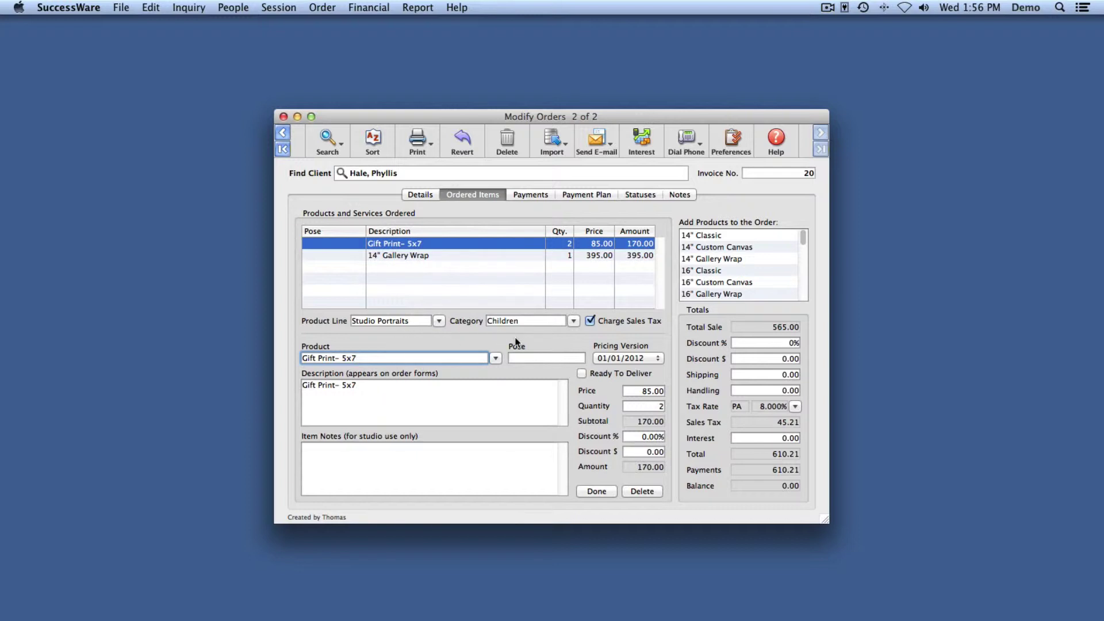
click(495, 358)
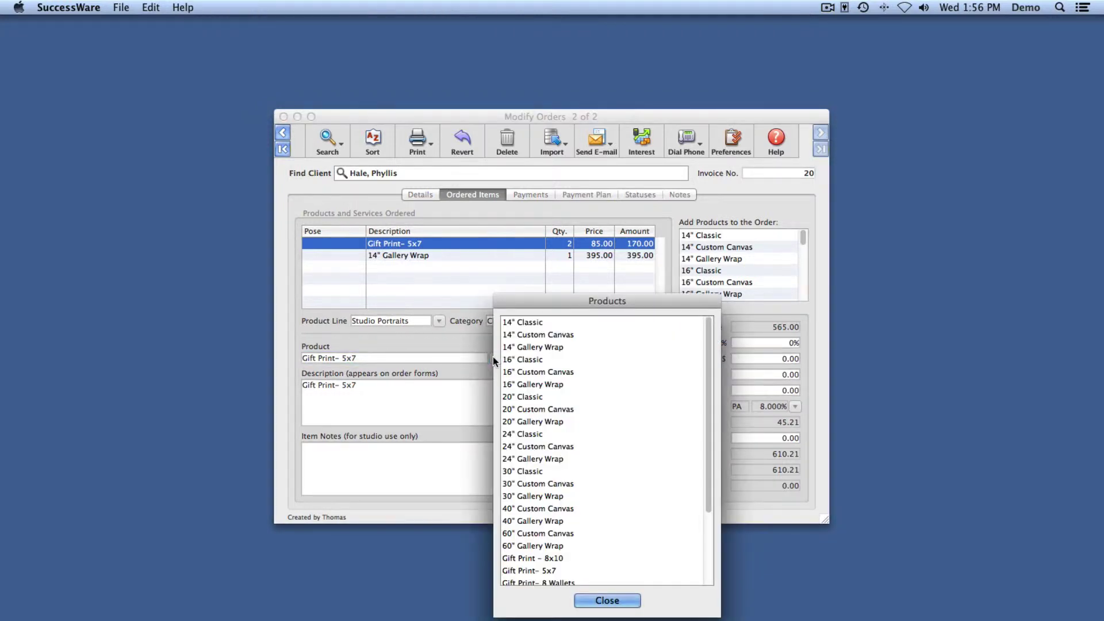
click(613, 601)
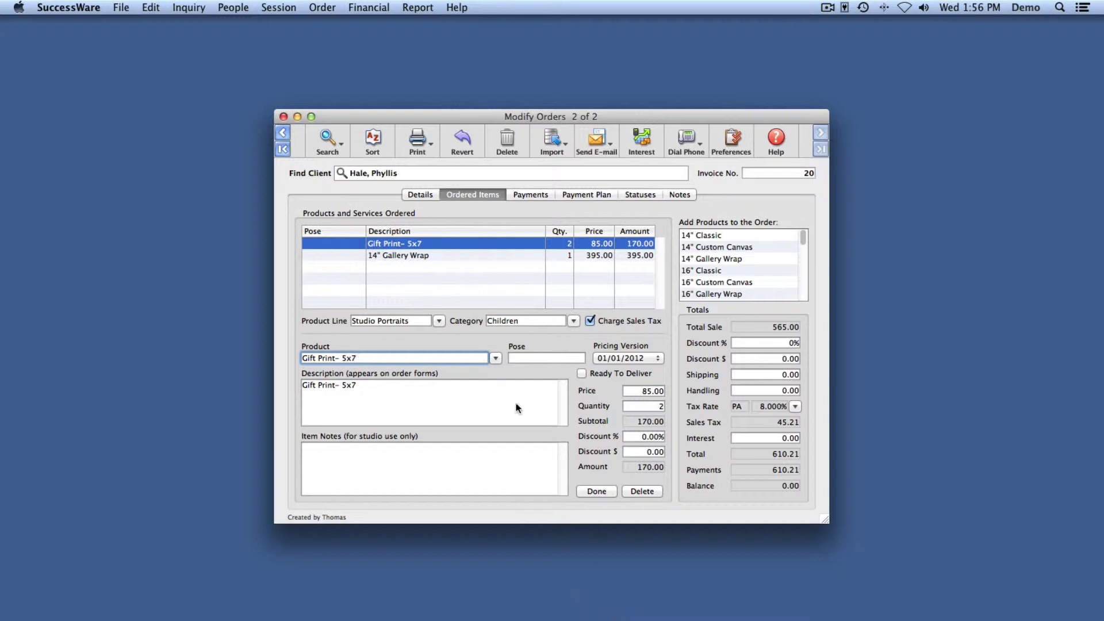
click(596, 492)
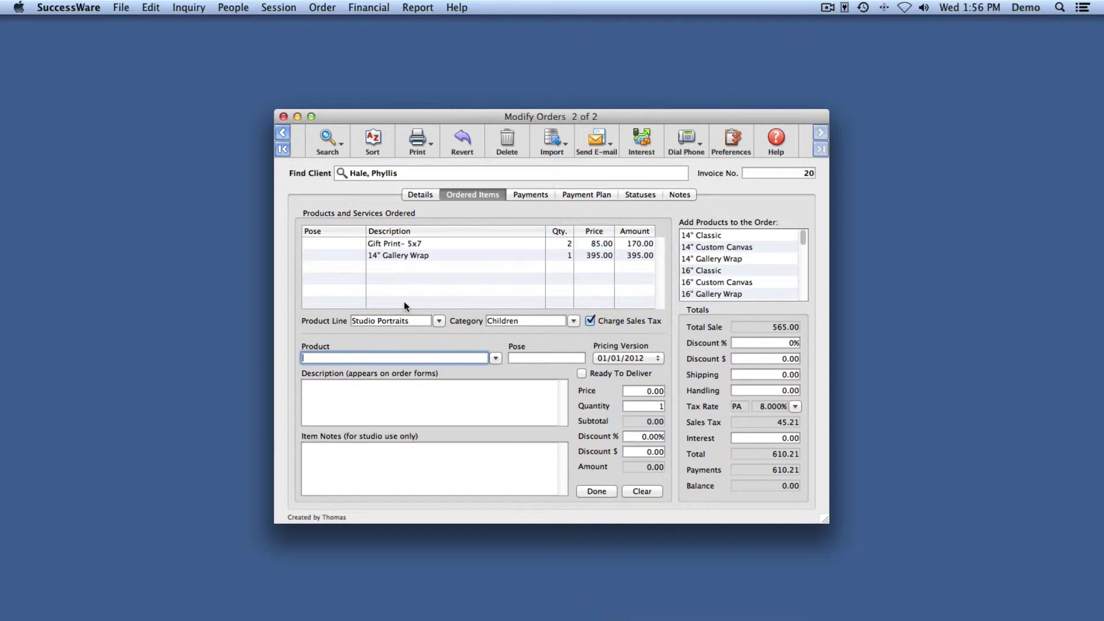
- Try the Location and Seniors product lines for a new order item and look through the products offered for Seniors
click(439, 321)
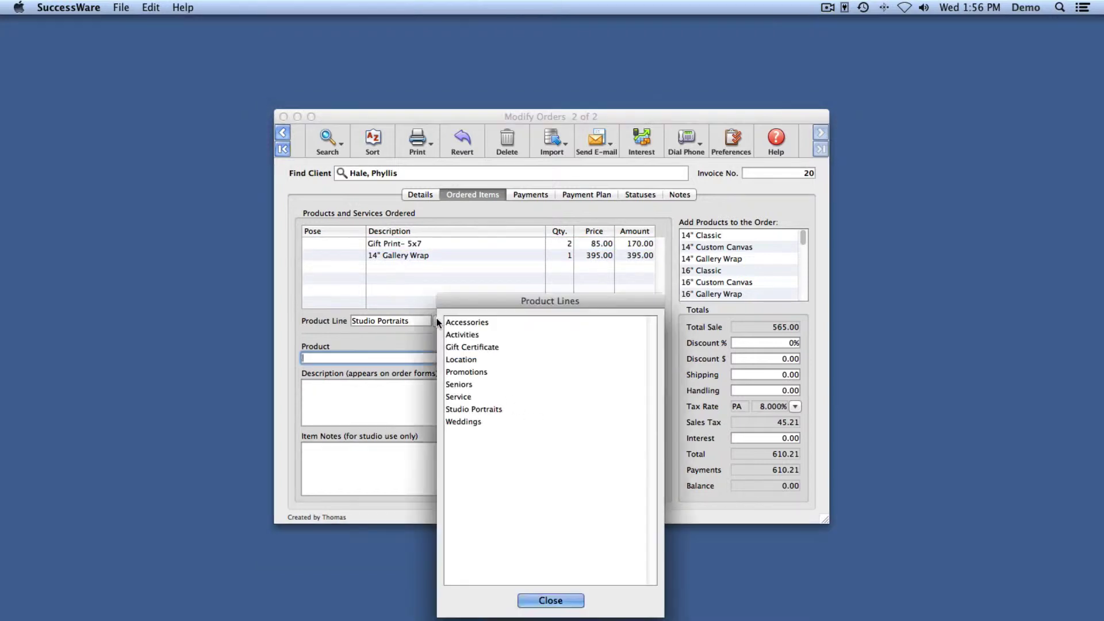
double_click(461, 360)
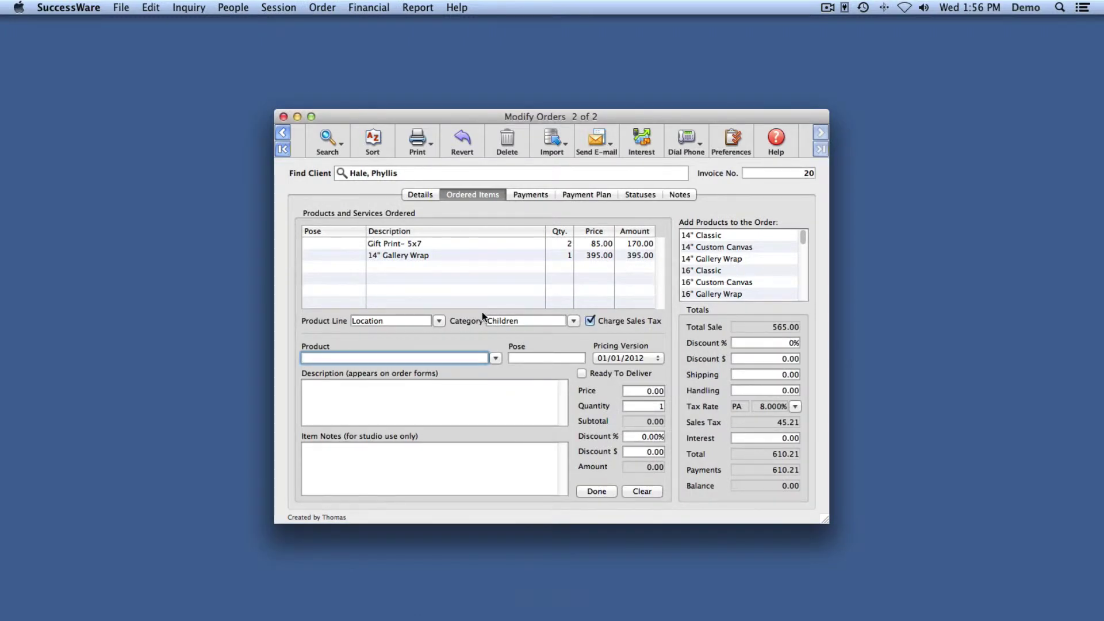
click(438, 321)
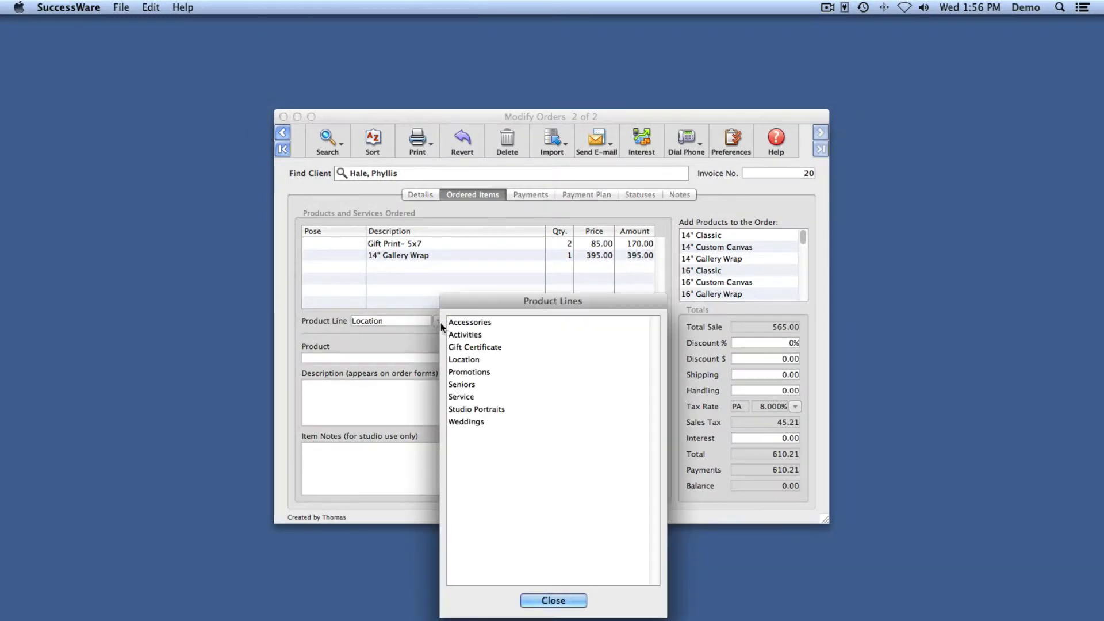
double_click(461, 384)
scroll(765, 282, down, 1)
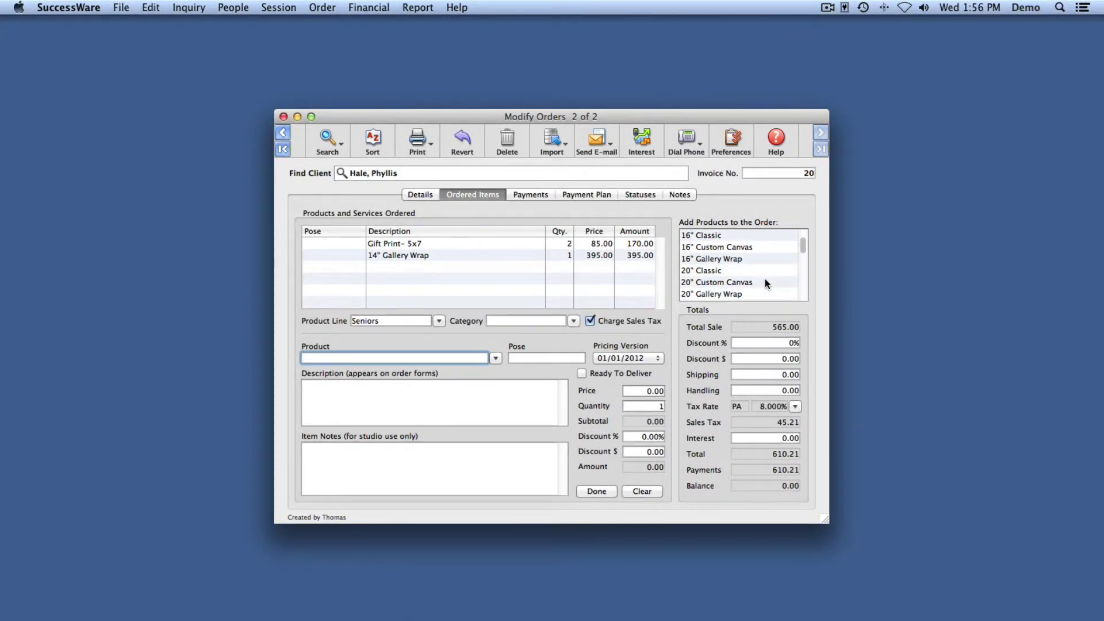
click(802, 225)
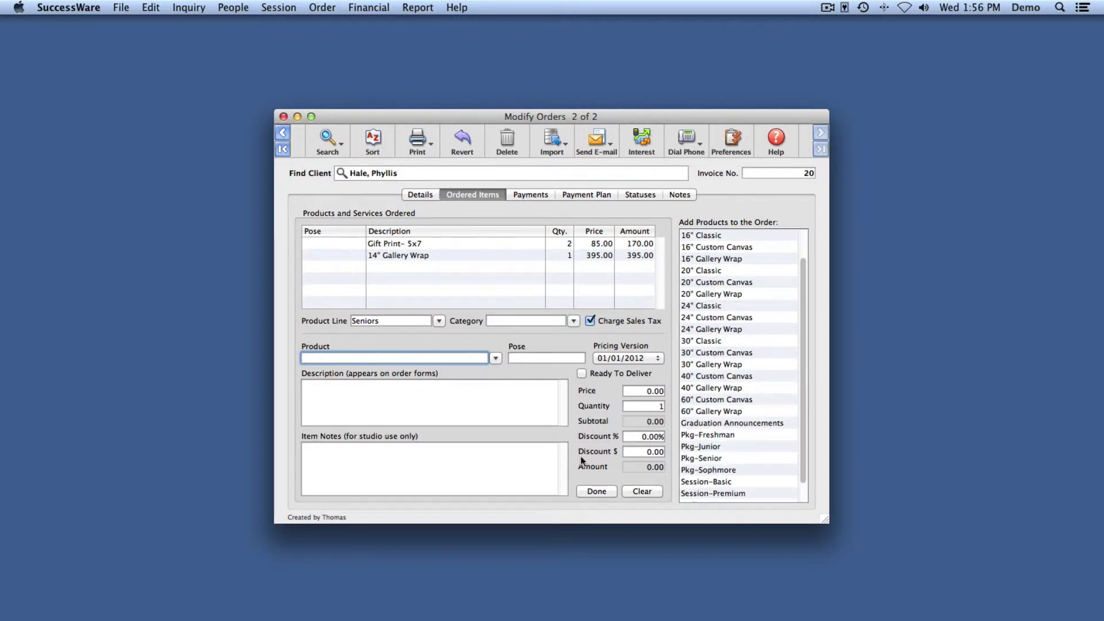
click(803, 223)
- Examine the details of the ordered 14" Gallery Wrap and of the check payment recorded for the order
click(432, 255)
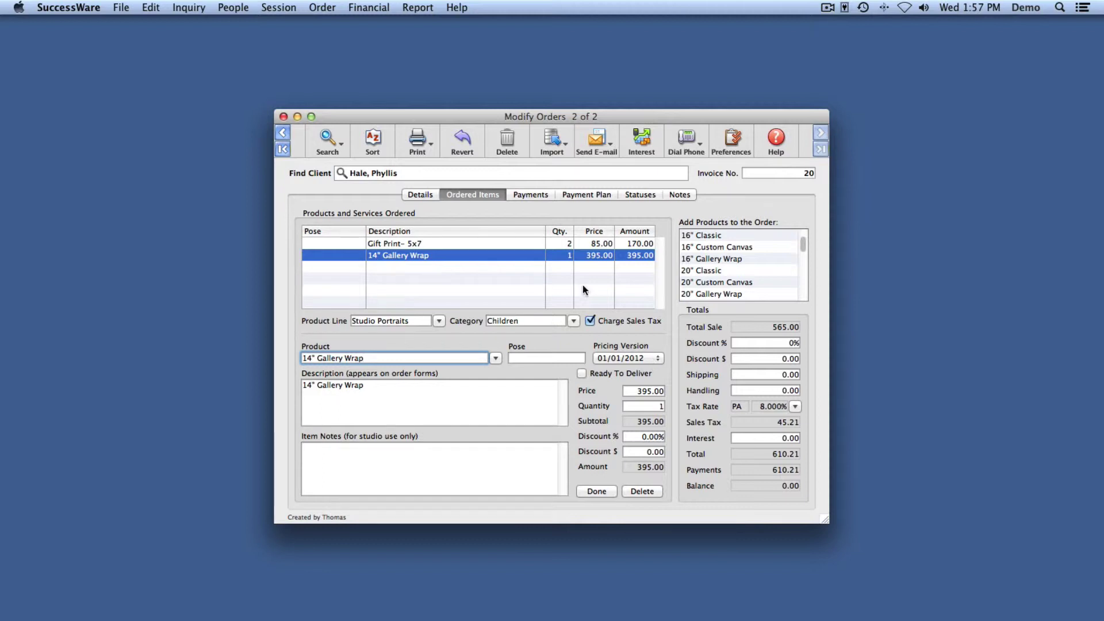
click(529, 195)
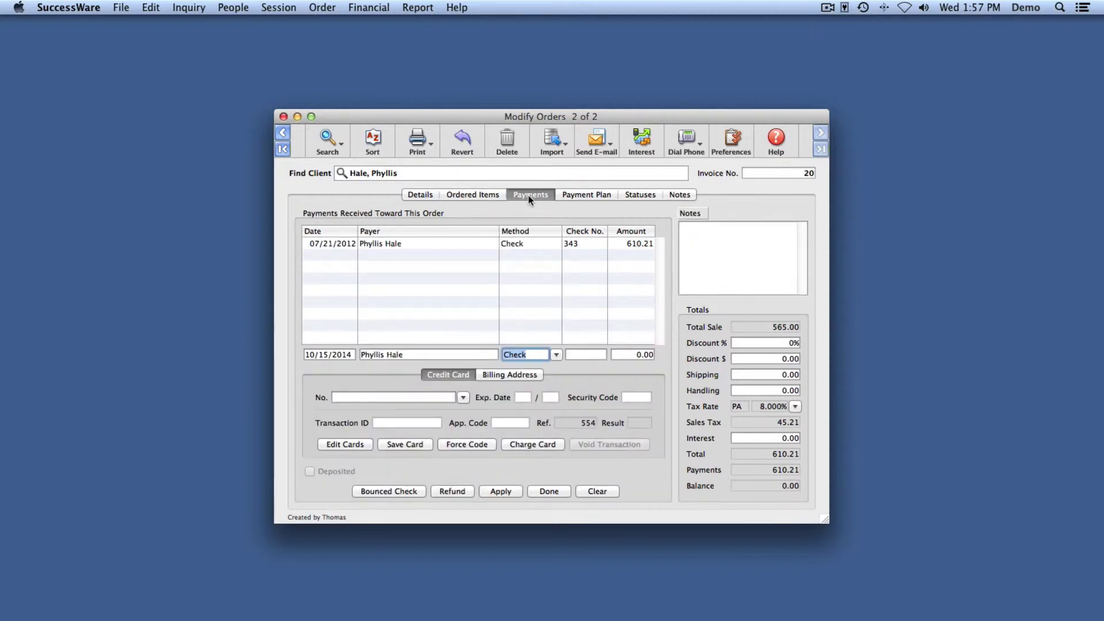
click(385, 243)
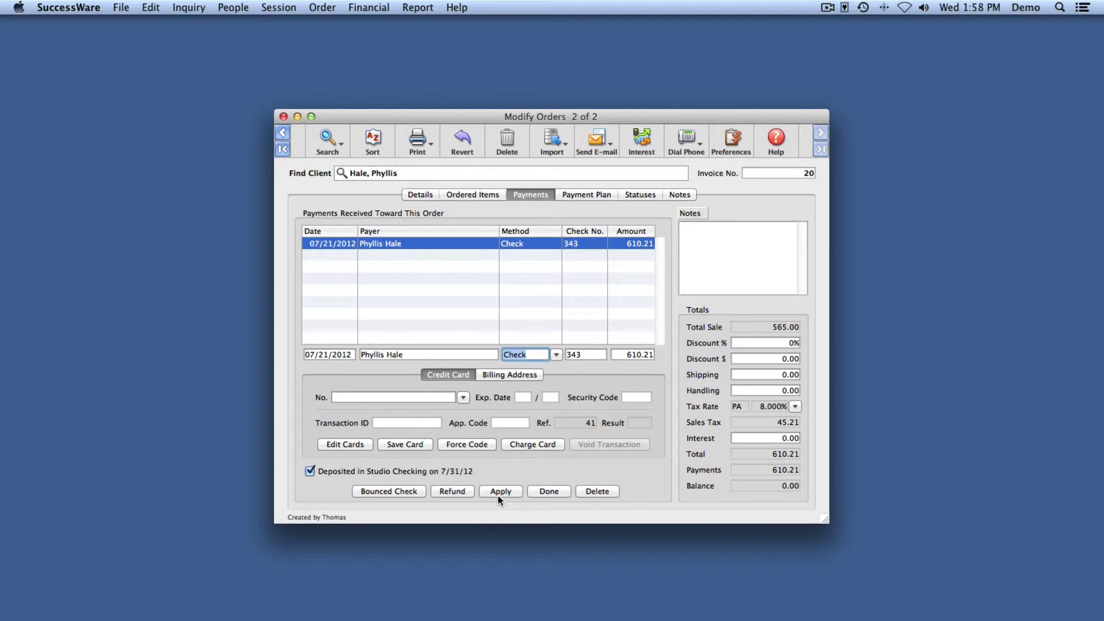
- View the order's payment plan and the recurring payment options available for it, without adding any payment
click(568, 197)
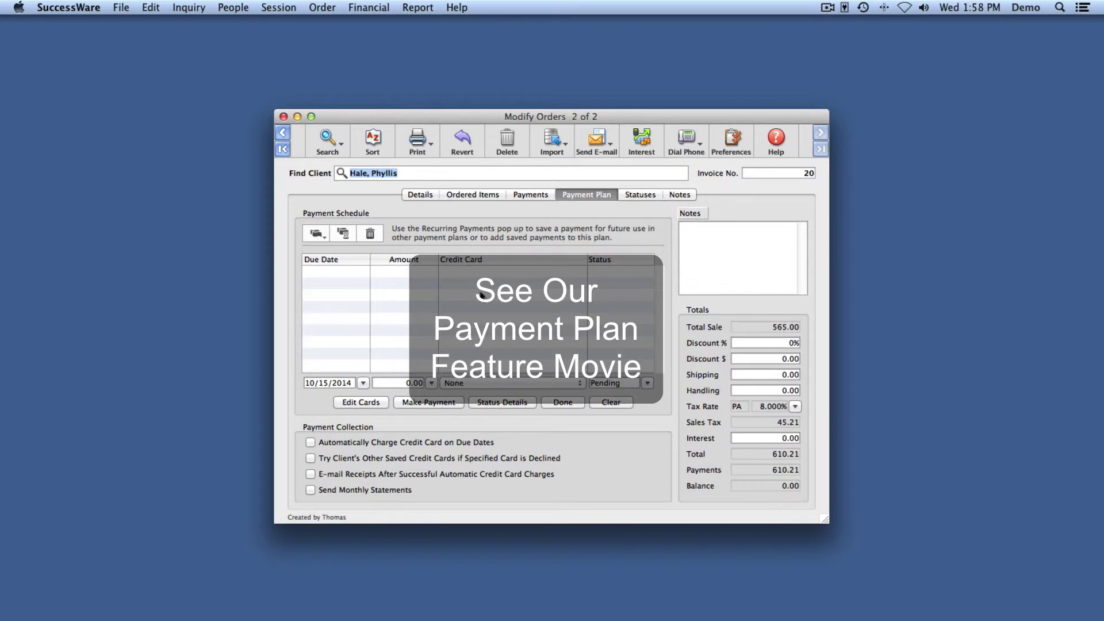
click(309, 233)
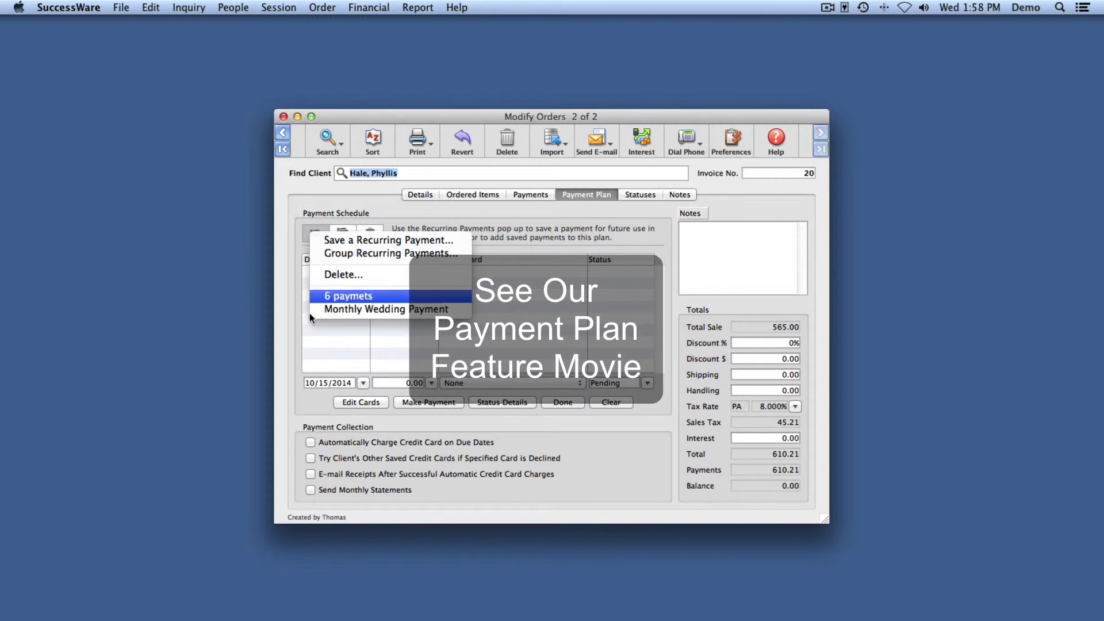
click(332, 338)
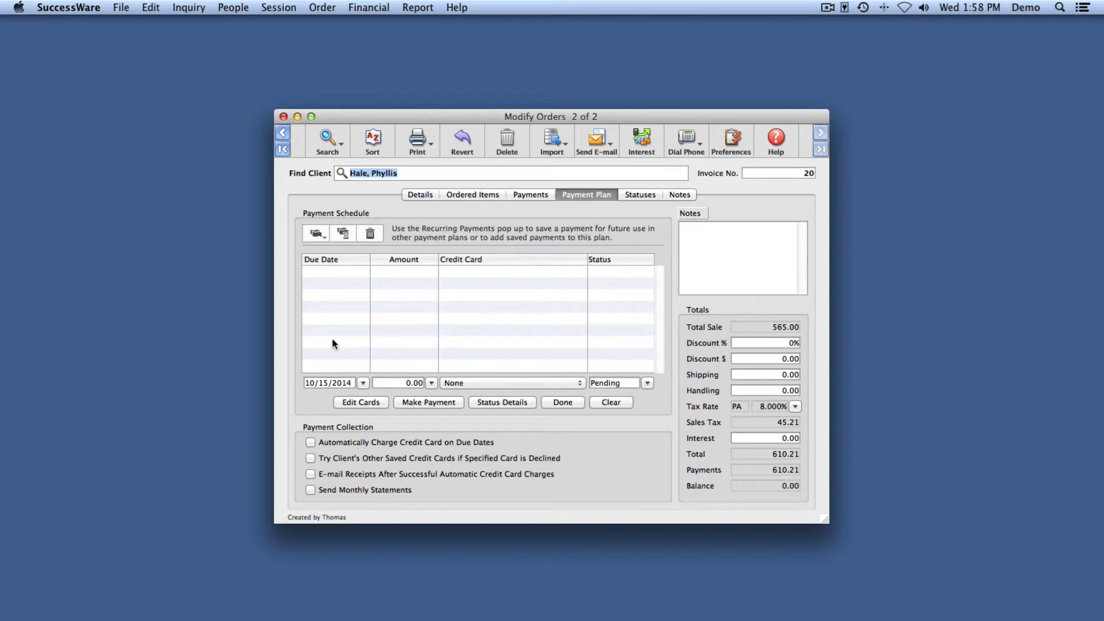
- Examine the Color Prints status entry of the order, including its vendor and contact person information
click(640, 196)
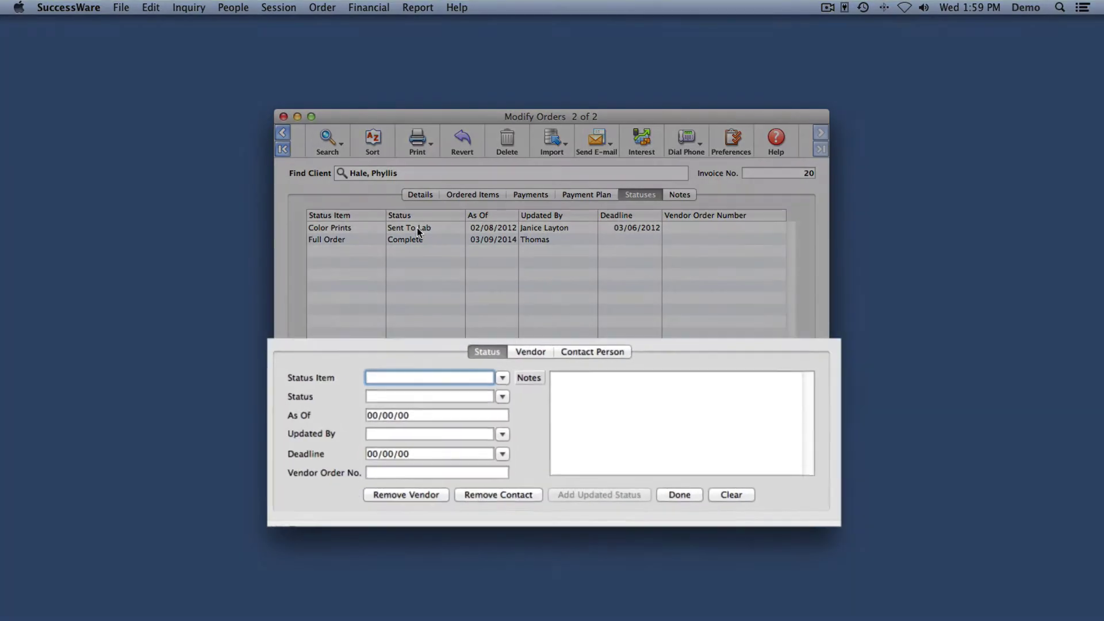
click(416, 228)
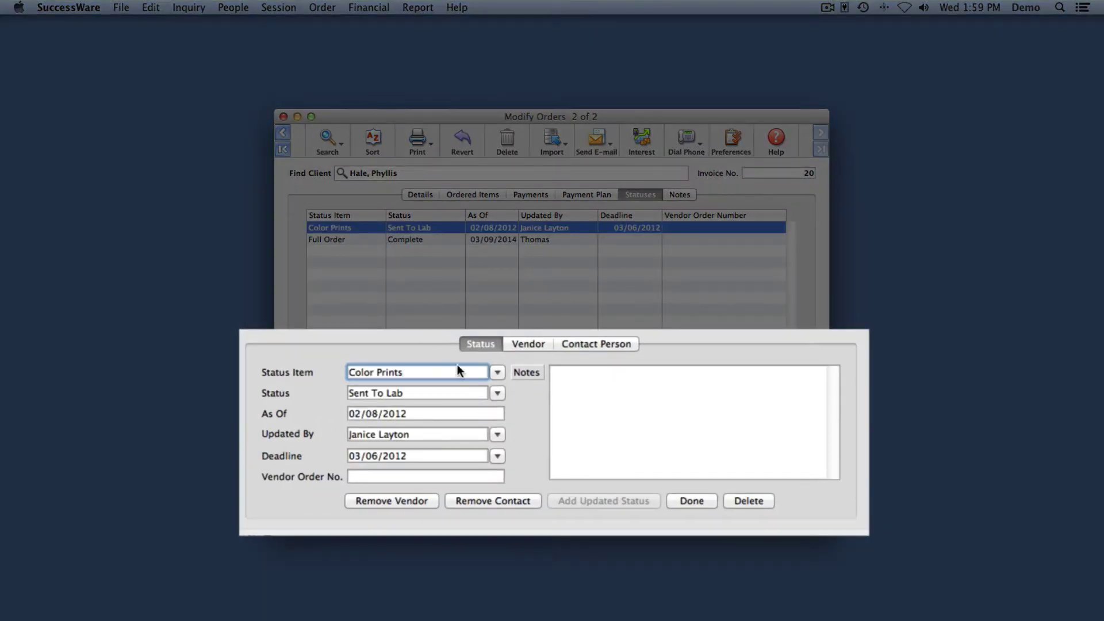
click(526, 344)
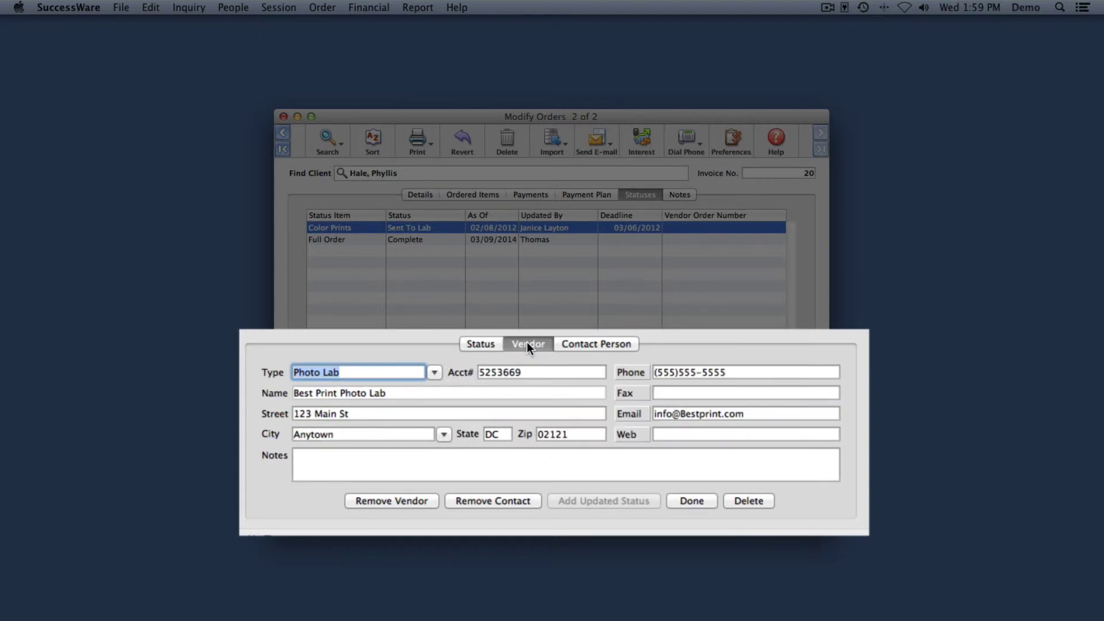
click(590, 343)
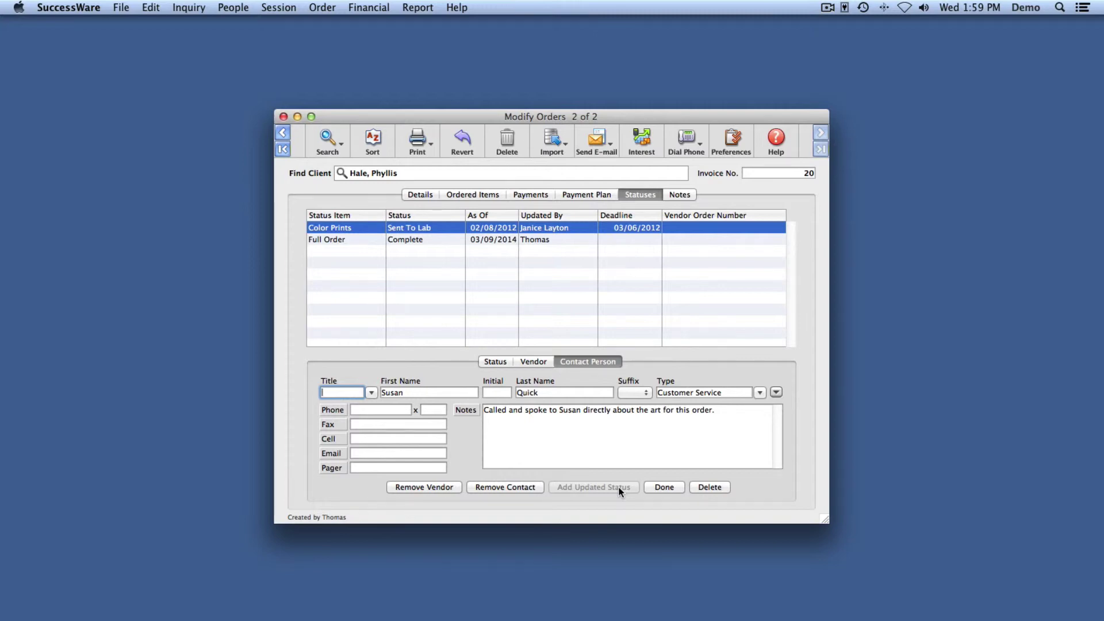
- Print the order form in the New Classic format as a PDF preview
click(419, 194)
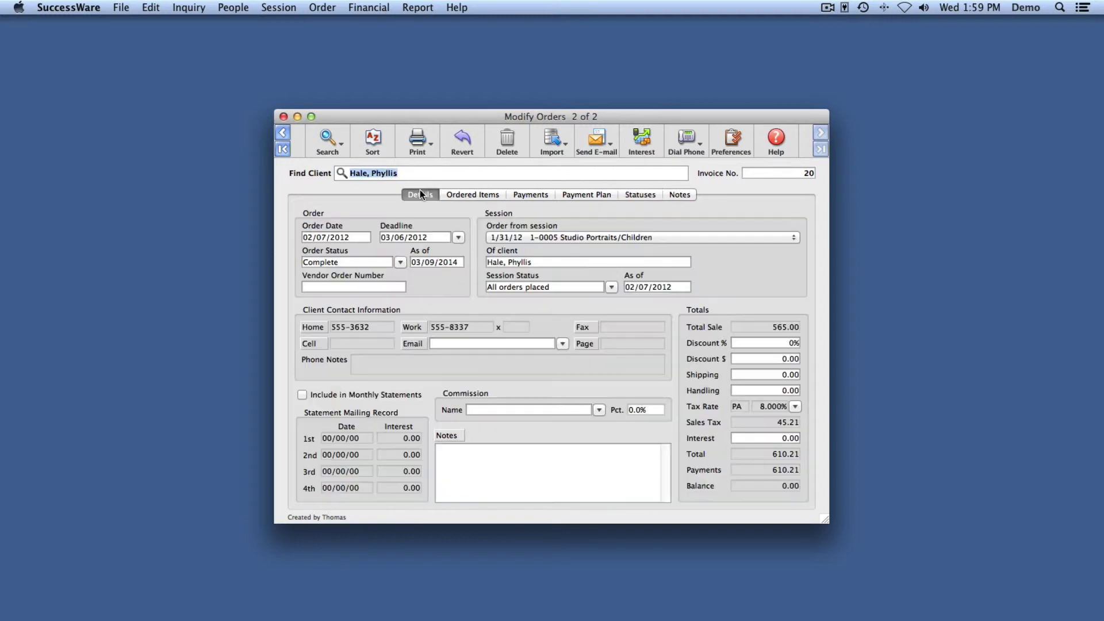
click(430, 149)
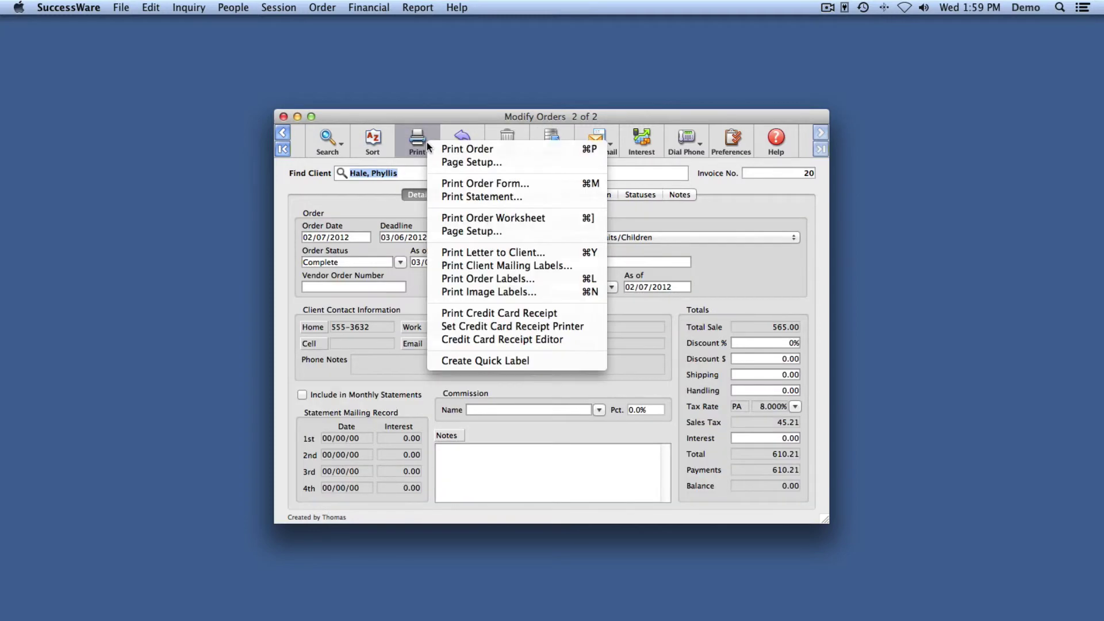
click(450, 185)
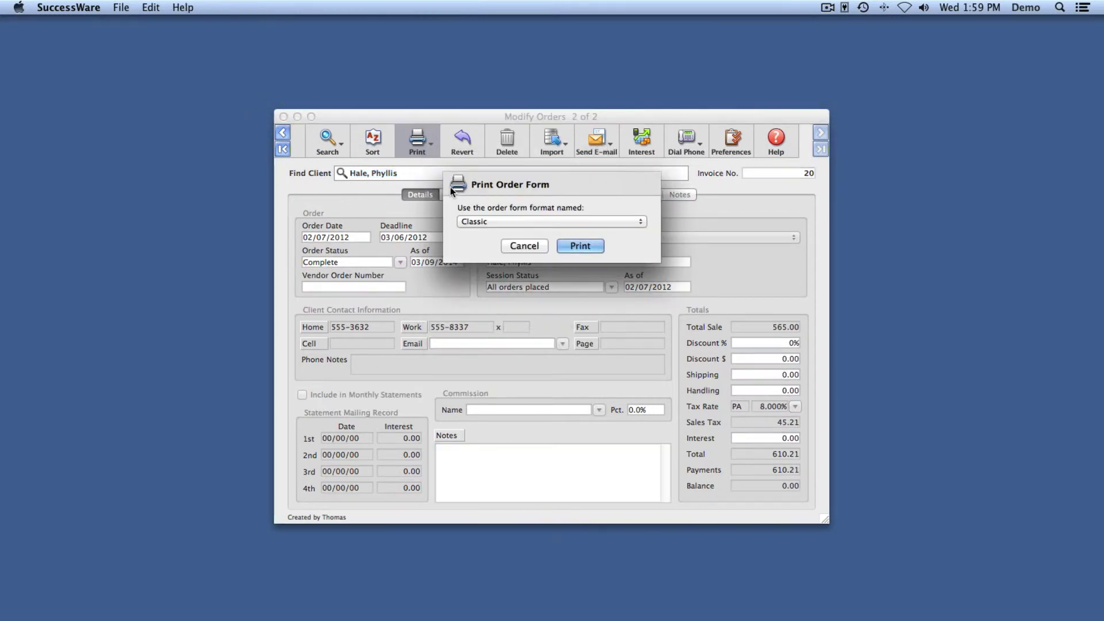
click(479, 222)
click(454, 223)
click(571, 244)
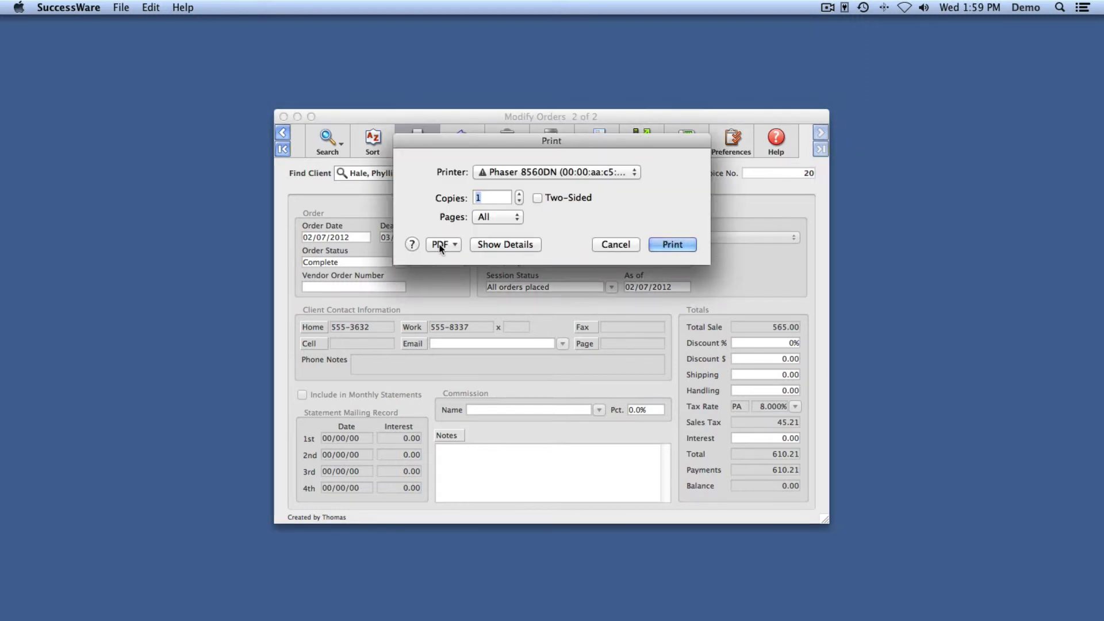
click(441, 246)
click(444, 262)
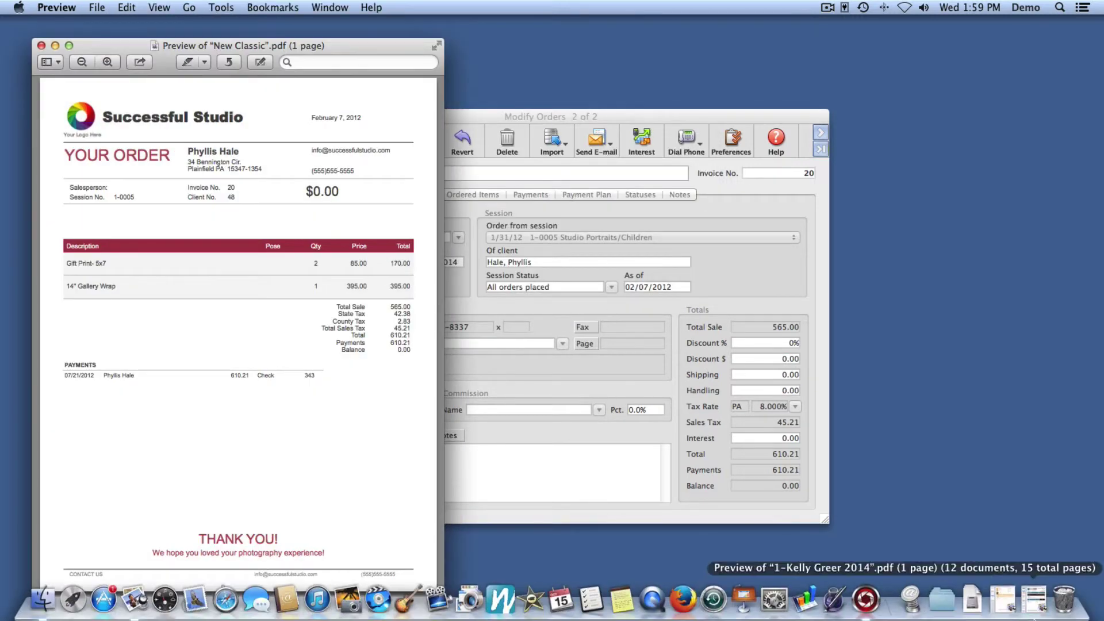
- Bring up the collection of sample order form PDFs and view the first two branded invoices and the Renaissance receipt
click(1035, 601)
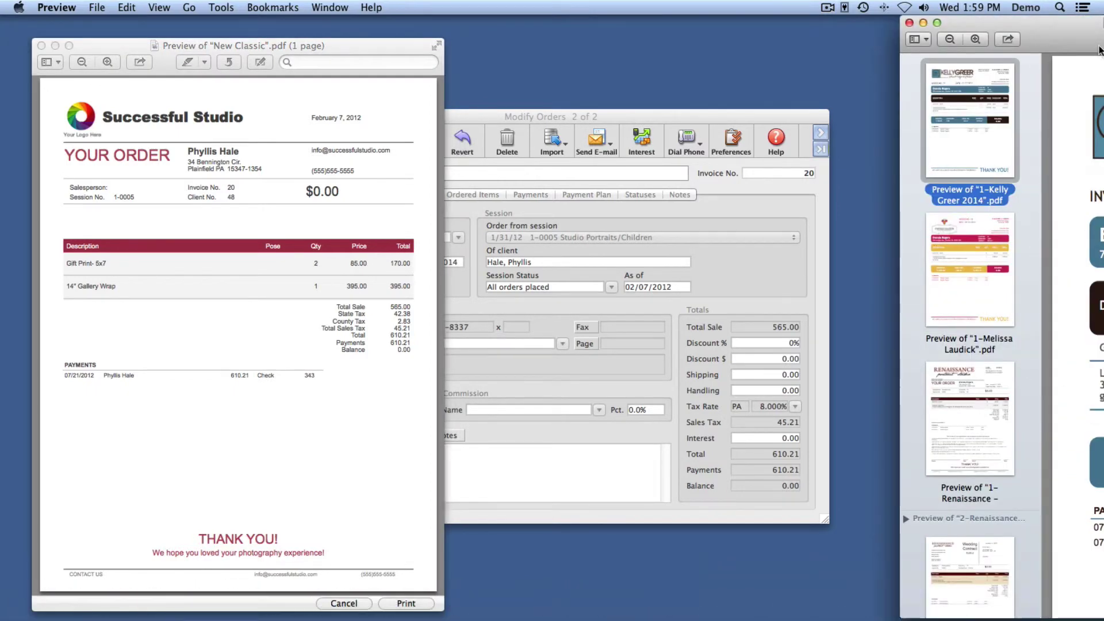
drag(1087, 18, 368, 18)
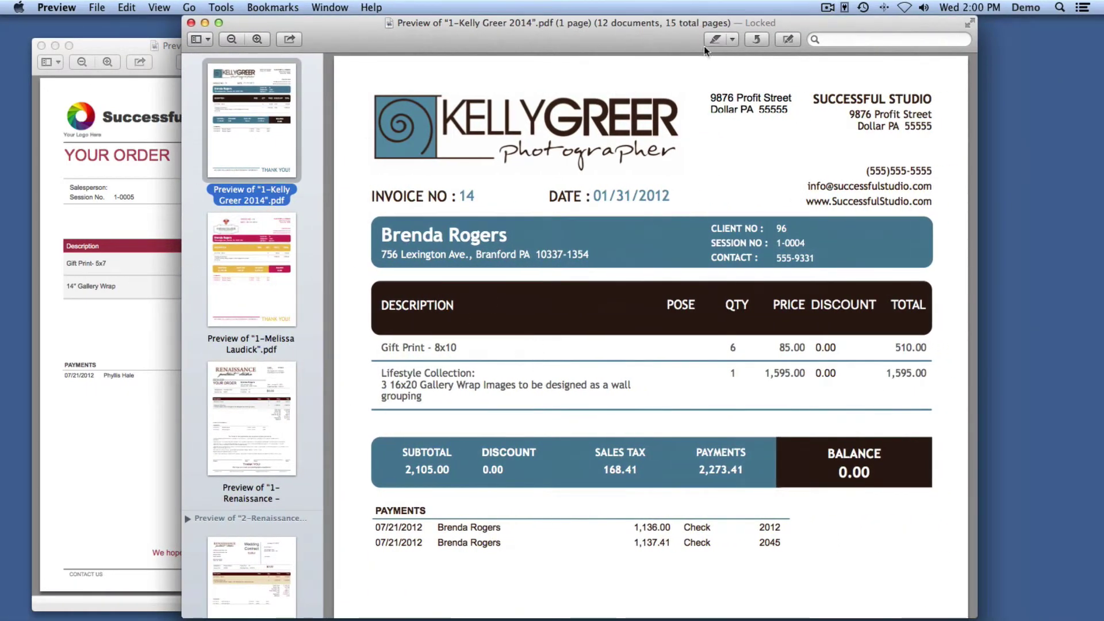
scroll(576, 237, down, 4)
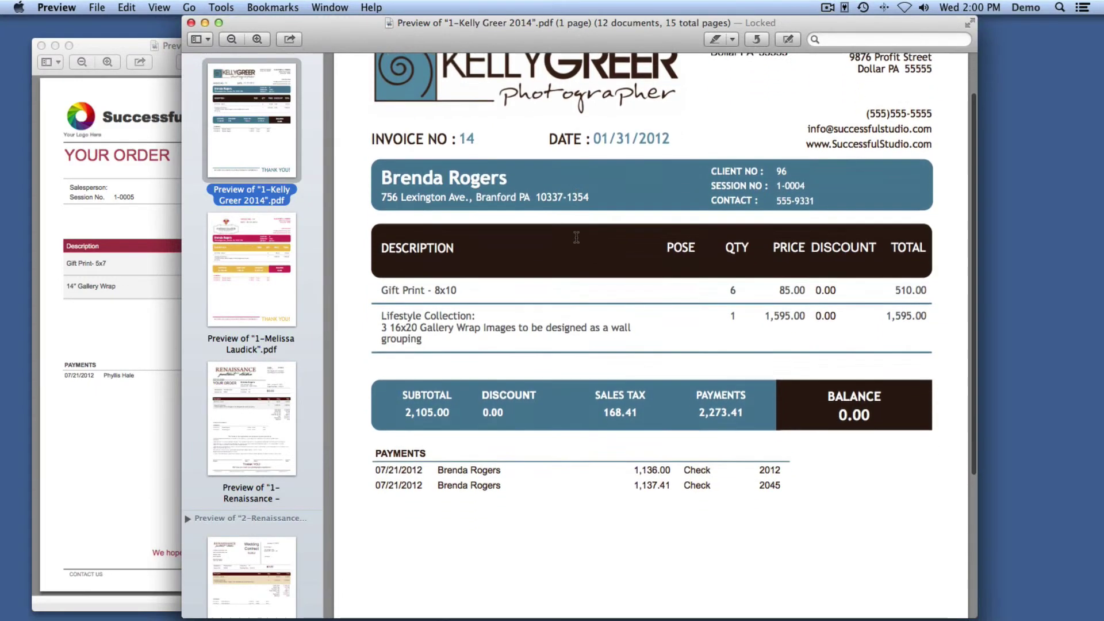
scroll(576, 237, down, 5)
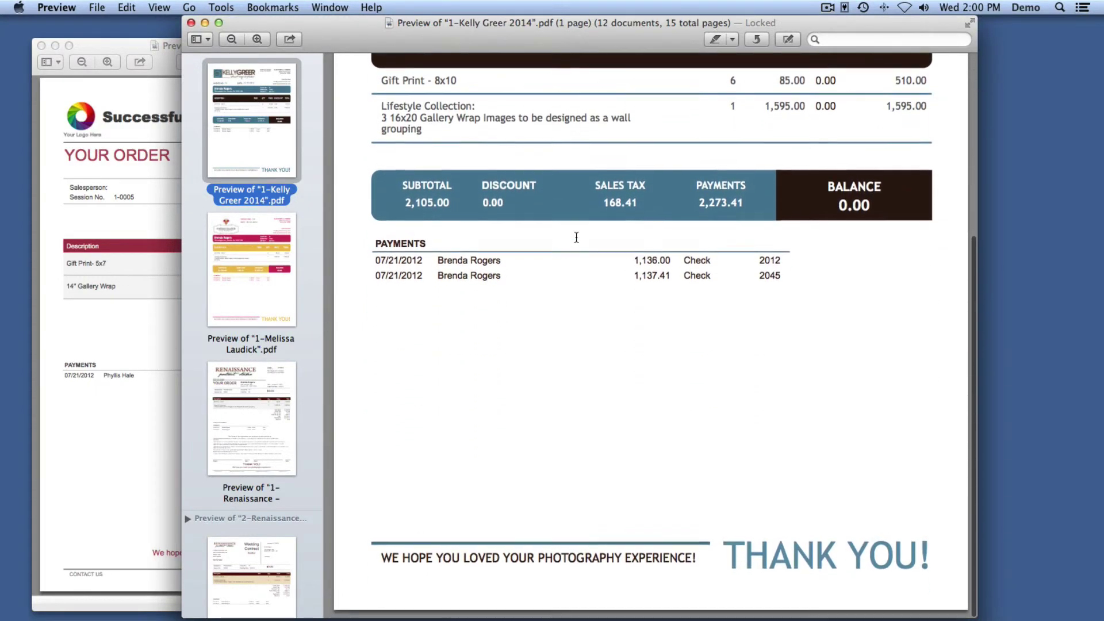
click(221, 280)
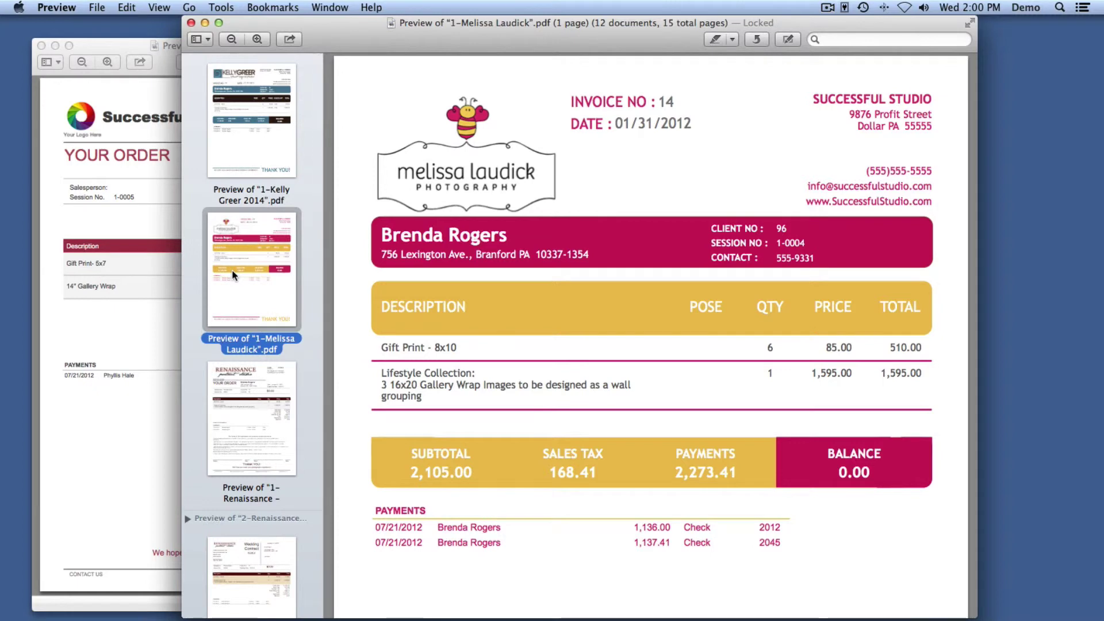
click(265, 423)
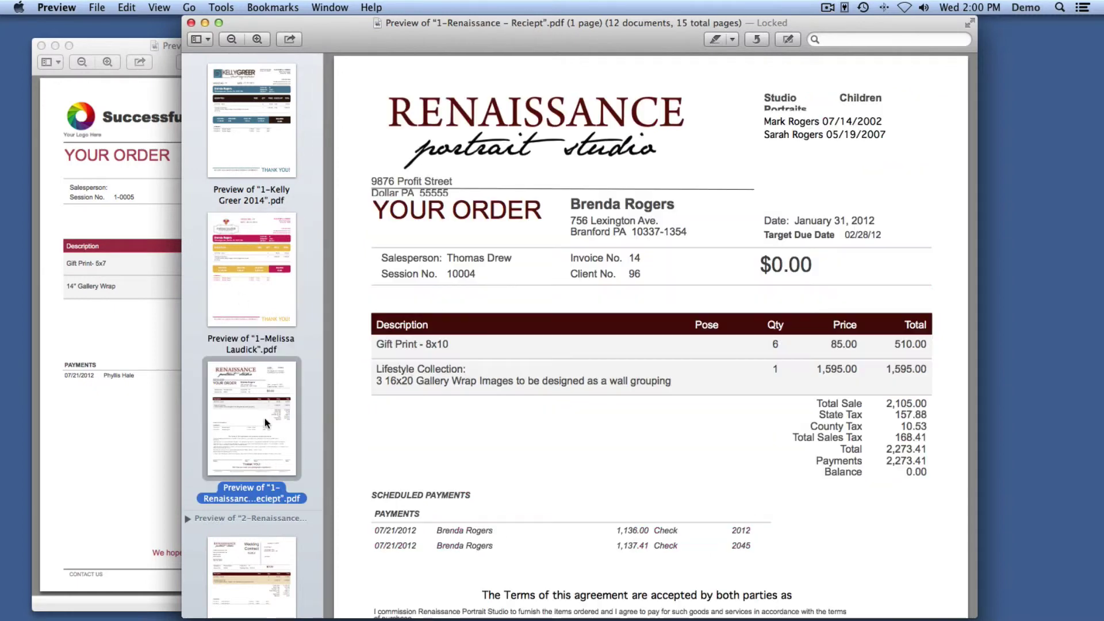
- Read through the Renaissance wedding contract sample, from its order page to the signature lines of the event photography terms
scroll(265, 419, down, 2)
click(249, 528)
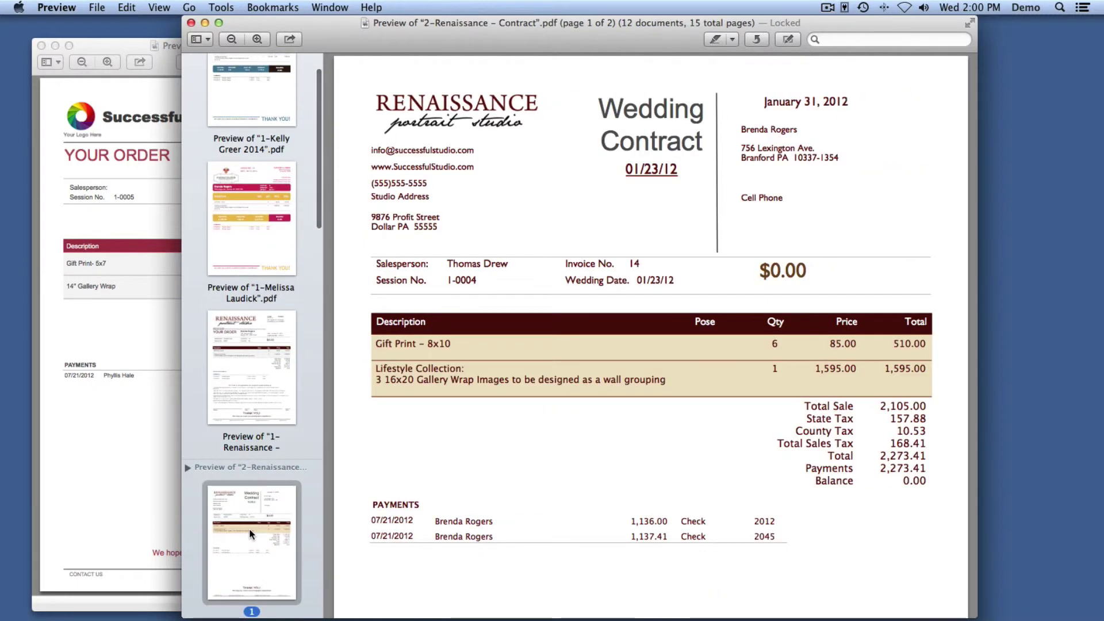
scroll(510, 487, down, 10)
scroll(510, 487, down, 10)
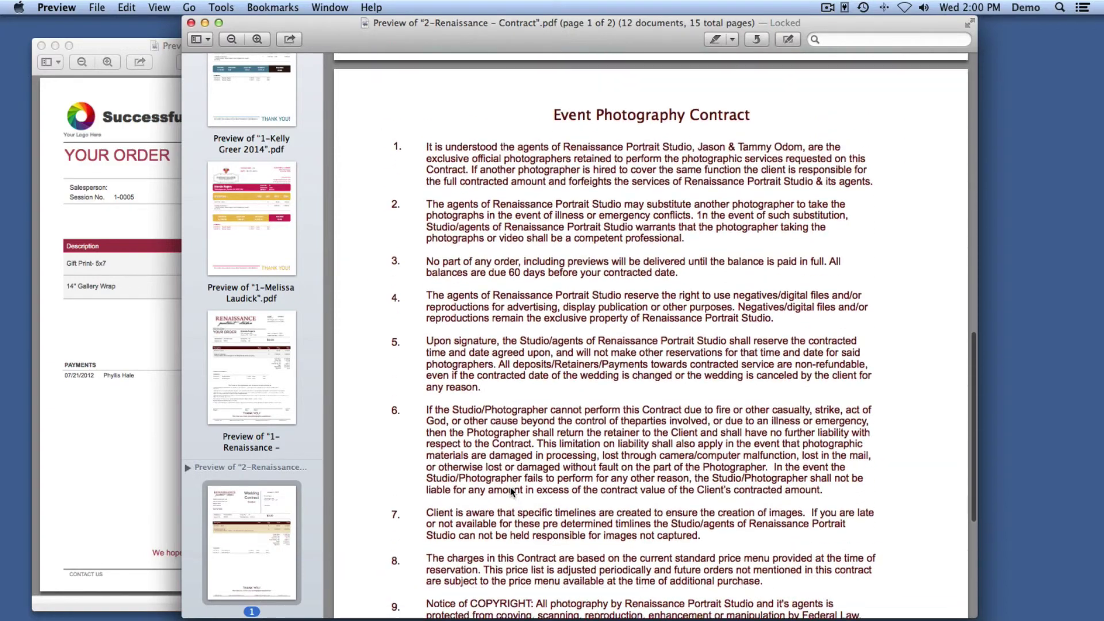
scroll(257, 552, down, 7)
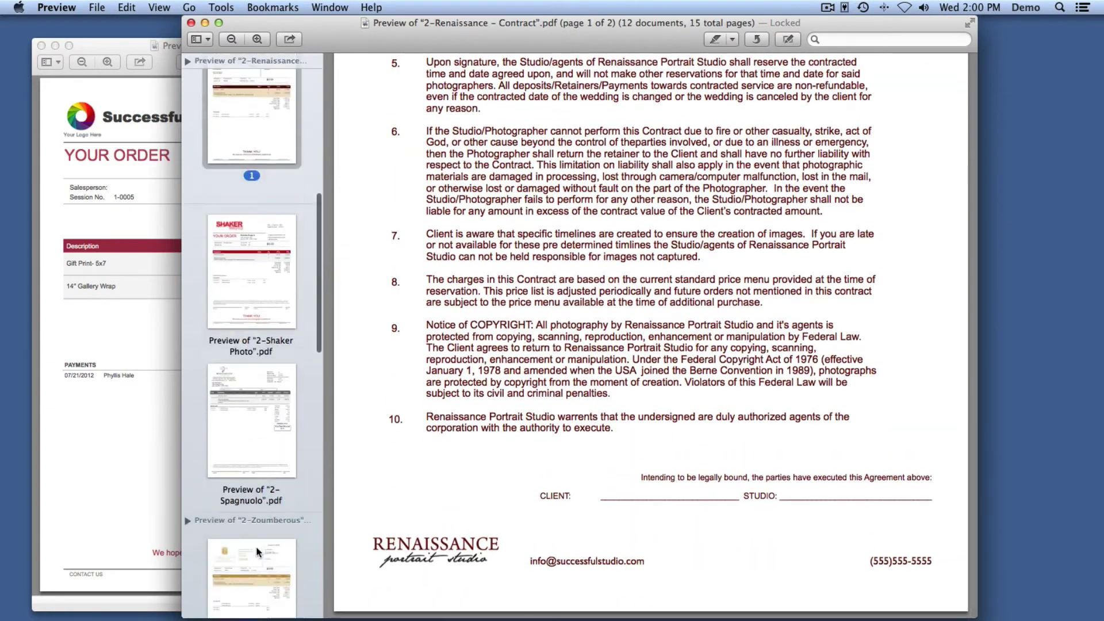
- View the Shaker Photo, Spagnuolo and Limelight Photography sample forms, including the Limelight contract terms, and close both PDF preview windows
click(233, 207)
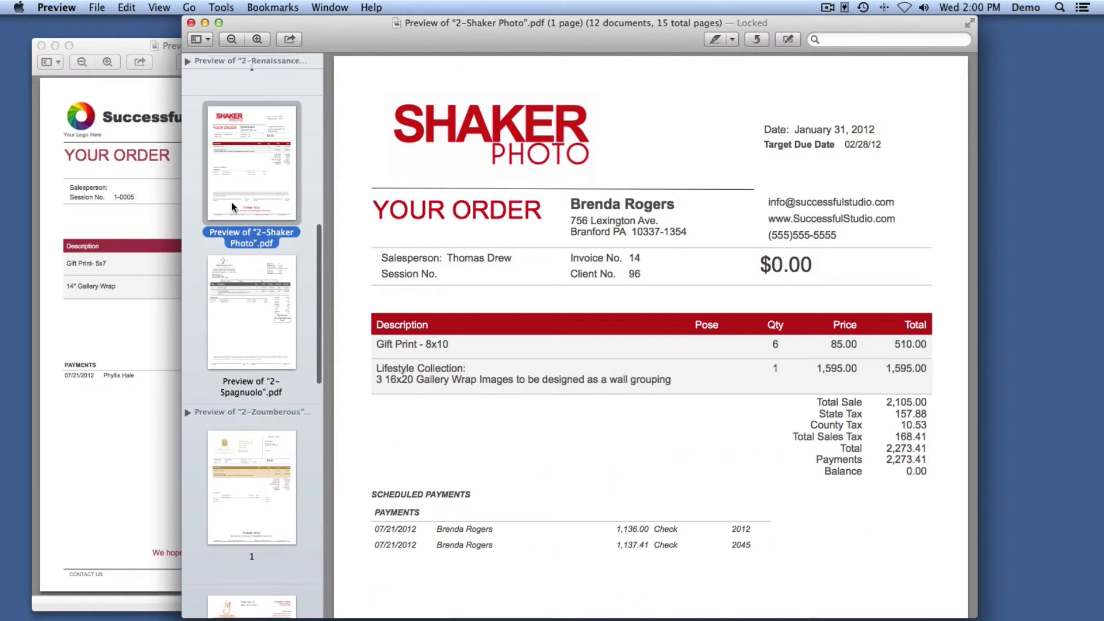
click(232, 311)
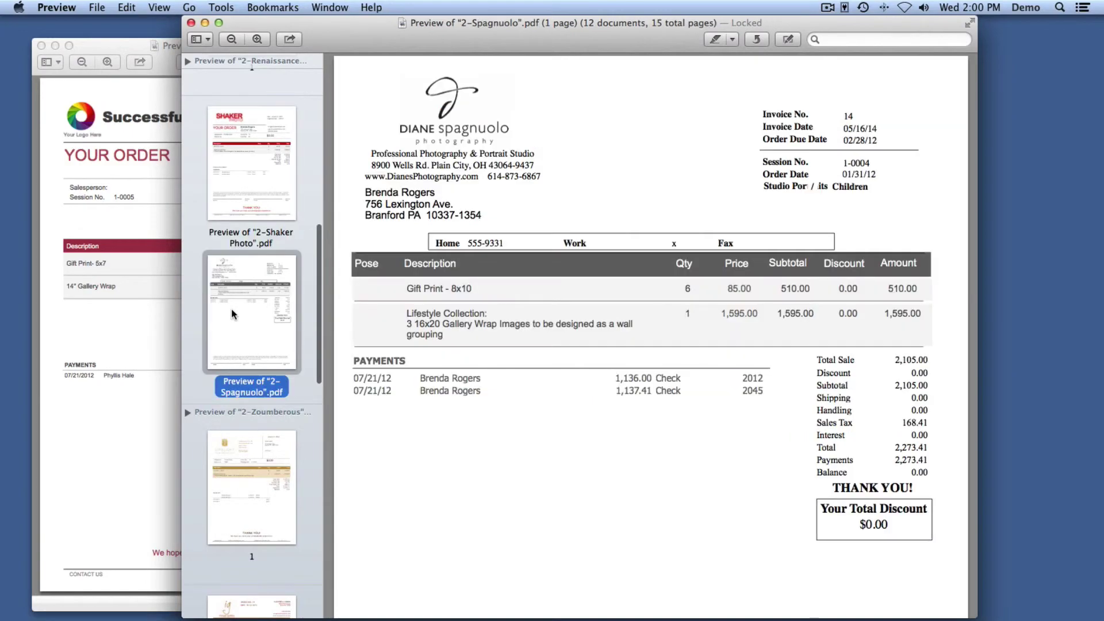
click(233, 464)
scroll(576, 467, down, 10)
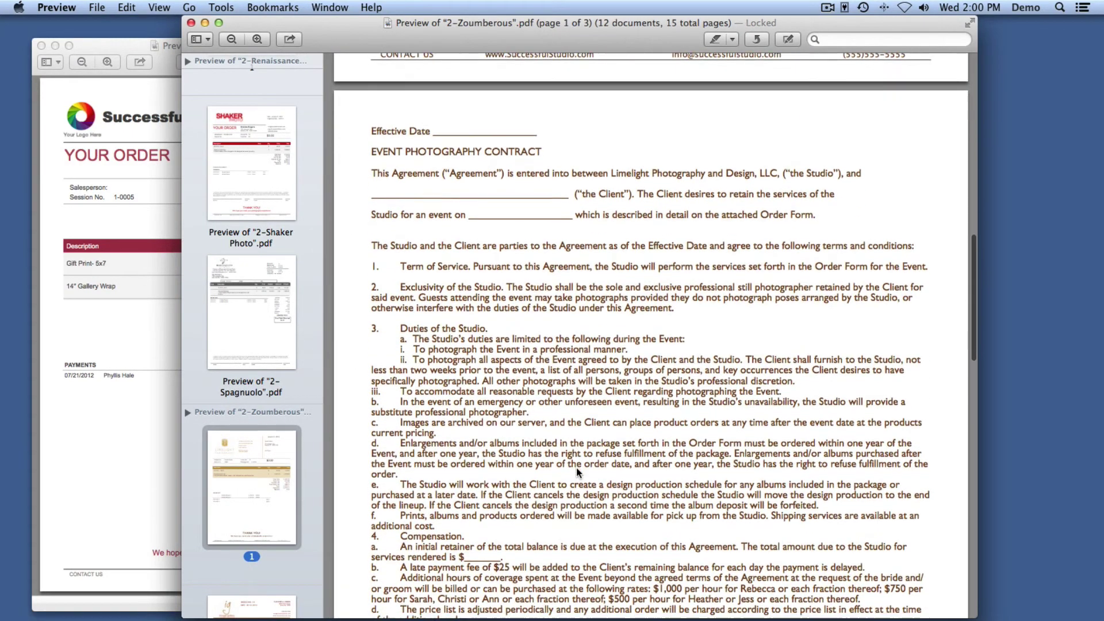
scroll(576, 466, down, 15)
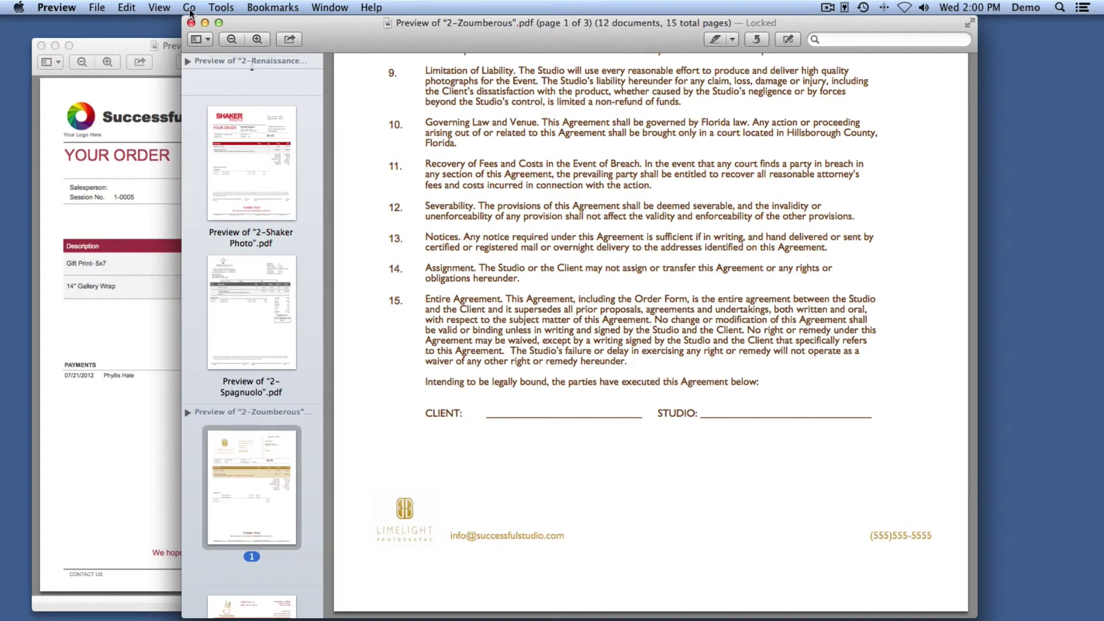
click(192, 23)
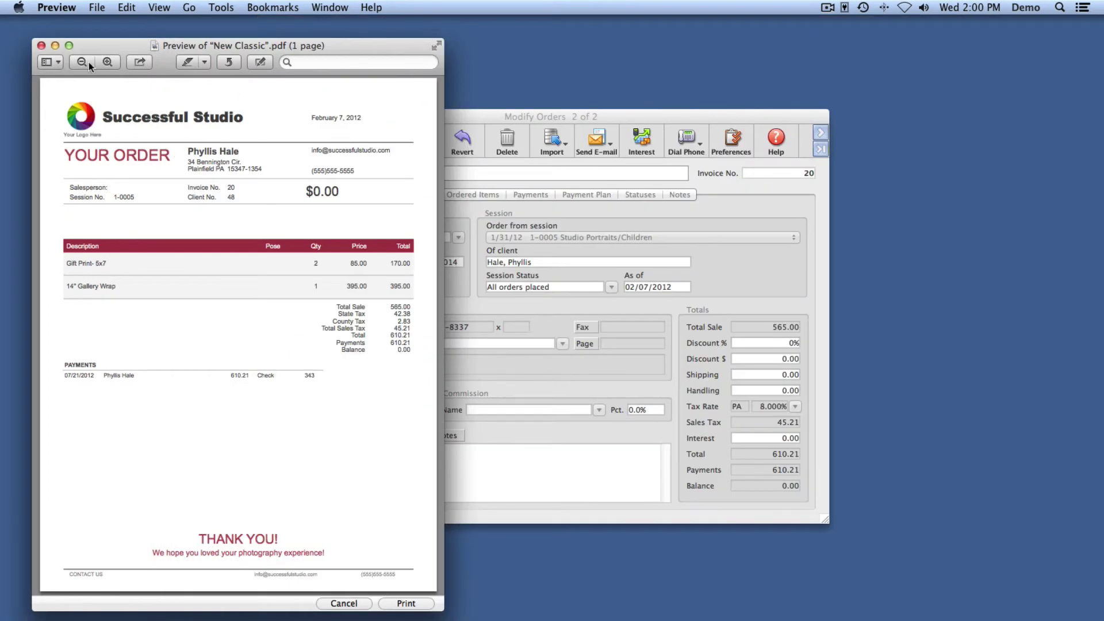
click(40, 46)
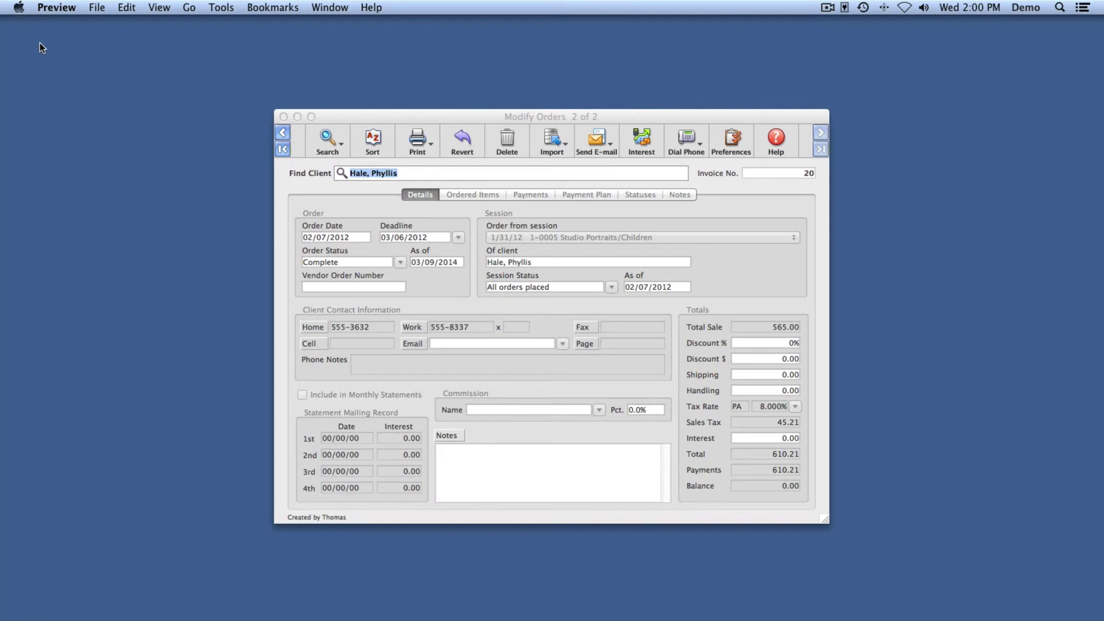
- Examine the e-mail invoice options and the printing options offered for the open order without choosing any
click(605, 149)
click(594, 150)
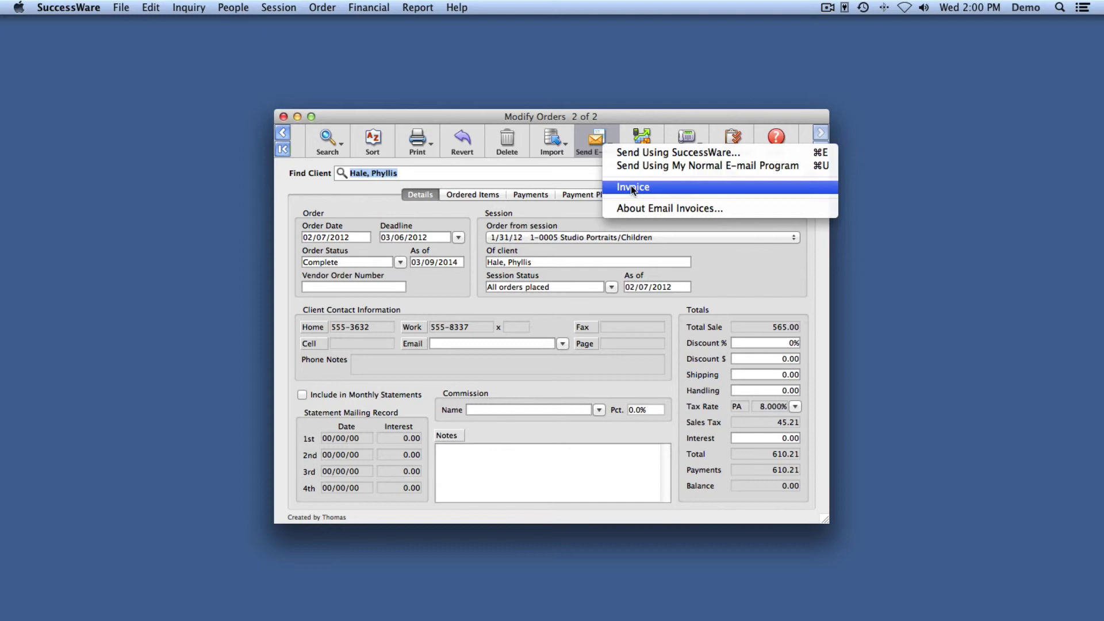
click(554, 185)
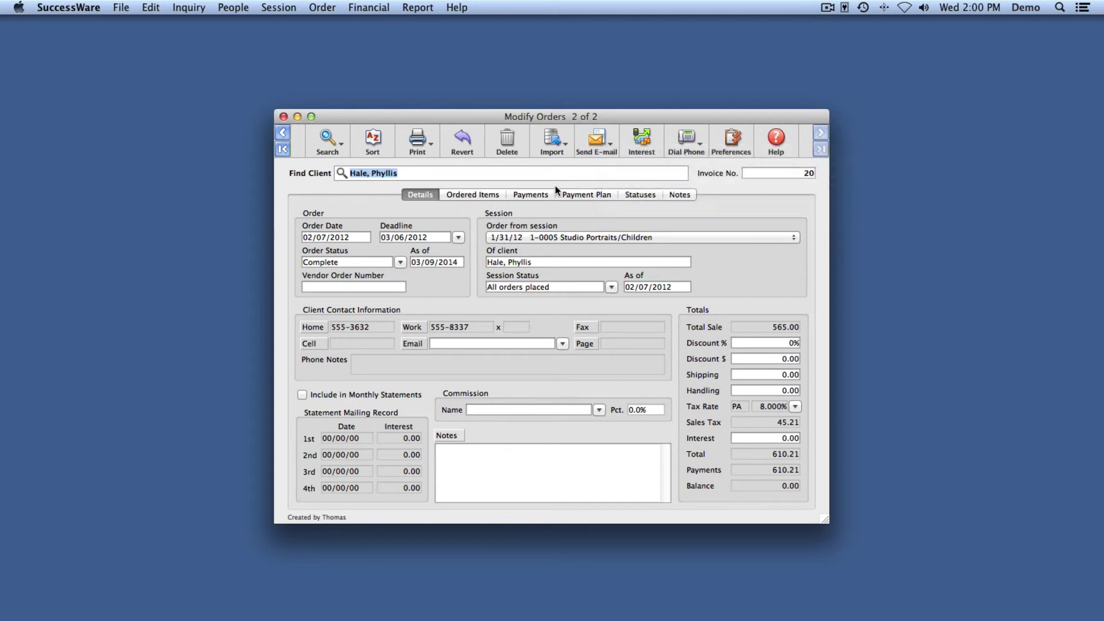
click(422, 150)
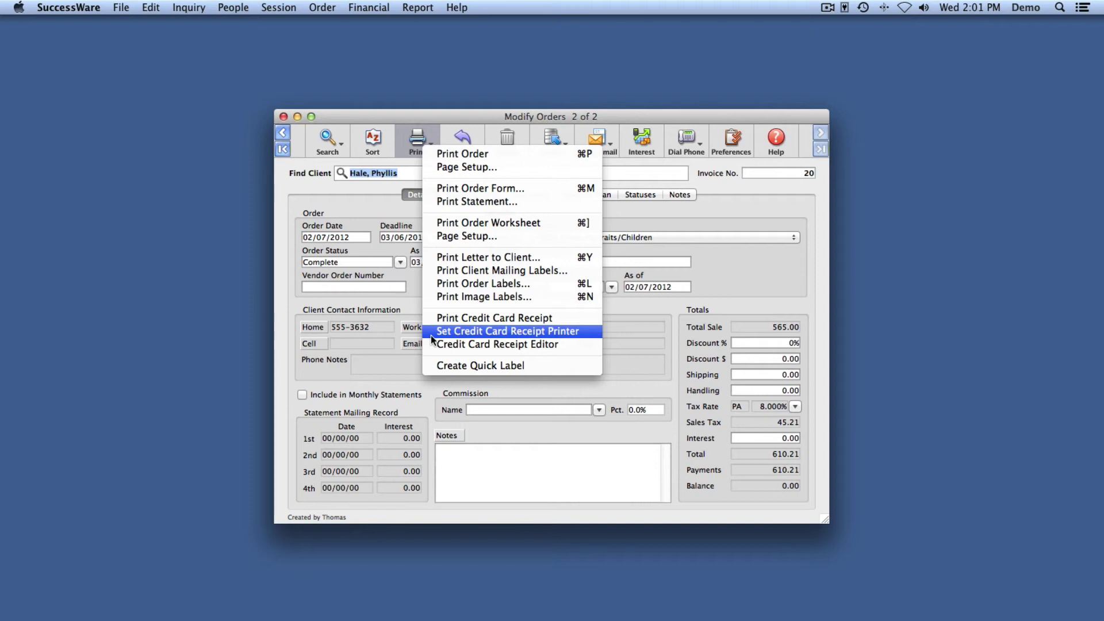
click(365, 358)
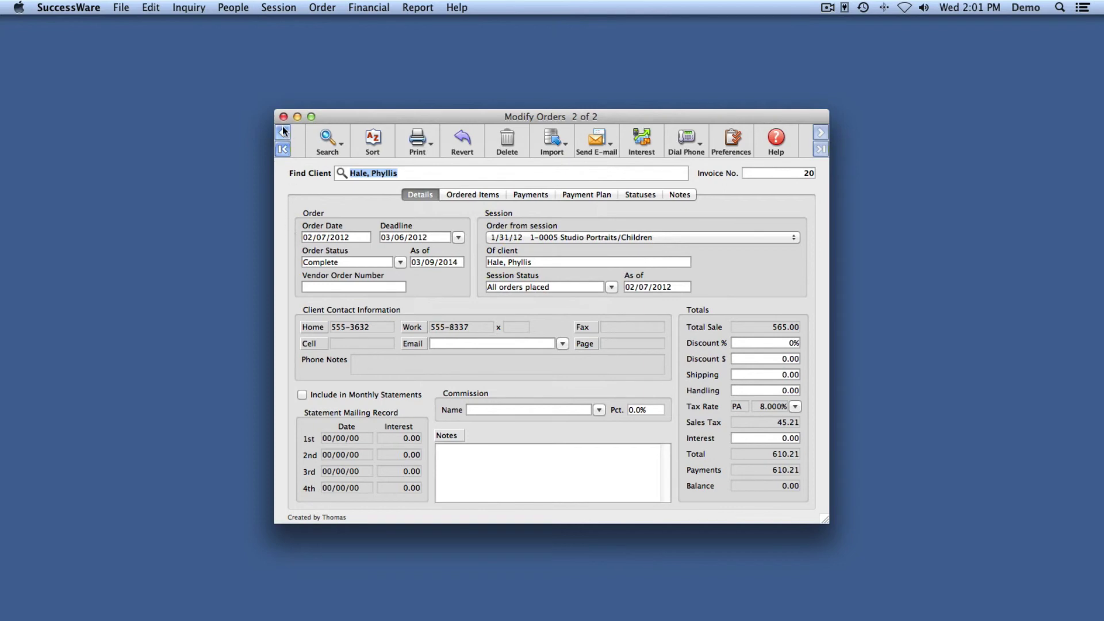
- Open the list of all orders, sort it by status, and filter it to the orders with status In finishing
click(328, 7)
click(343, 37)
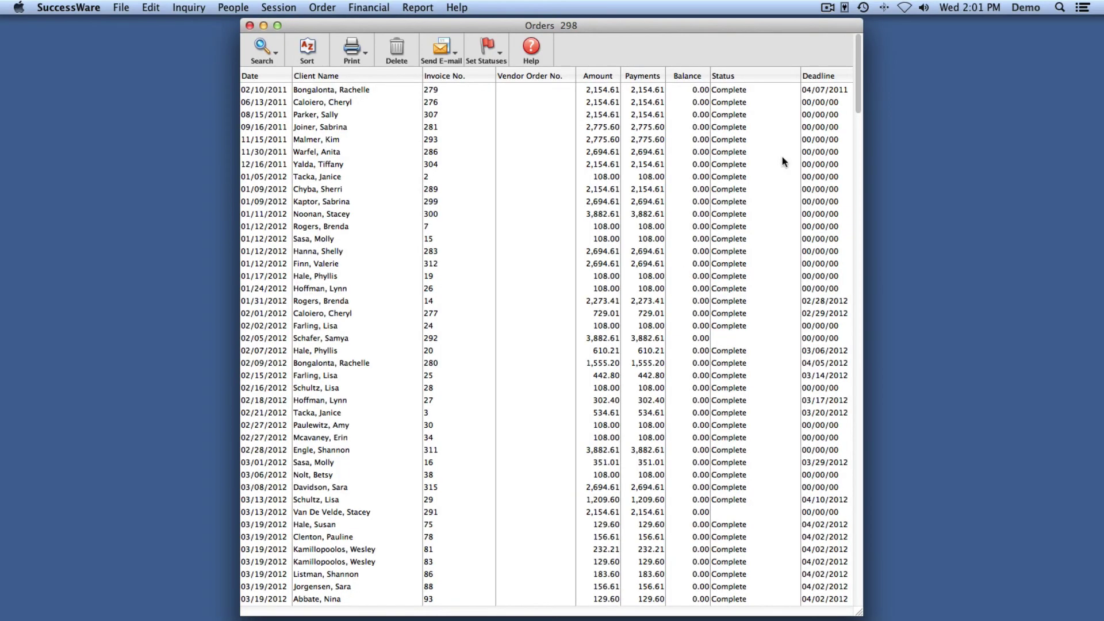
click(733, 75)
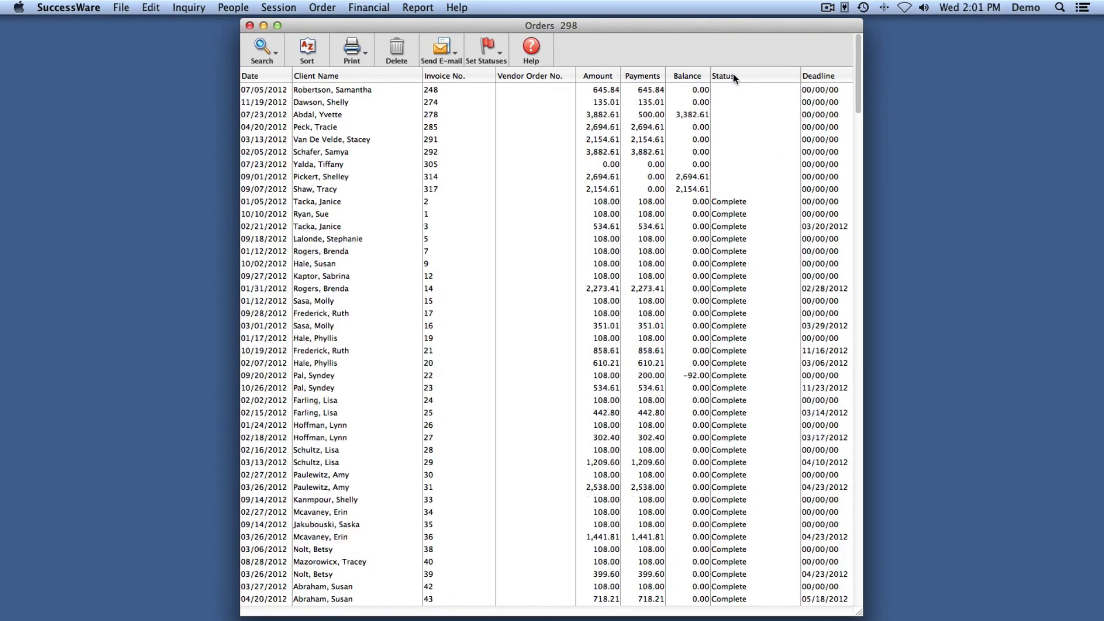
click(733, 74)
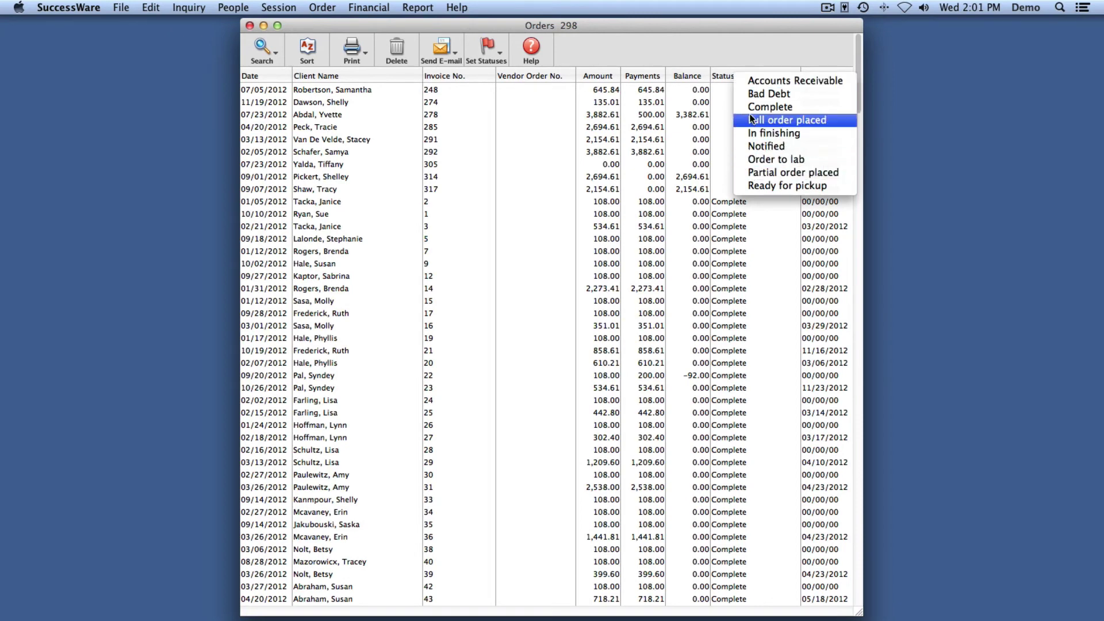
click(751, 134)
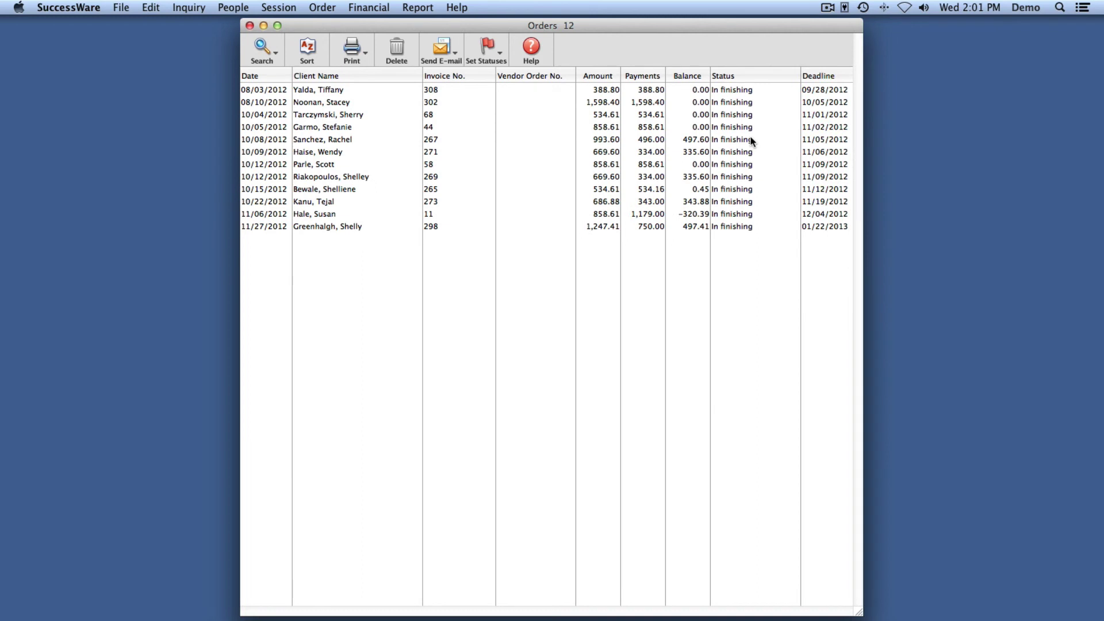
- Show all orders in the list again and filter them to those with status Ready for pickup
click(272, 56)
click(287, 74)
click(728, 77)
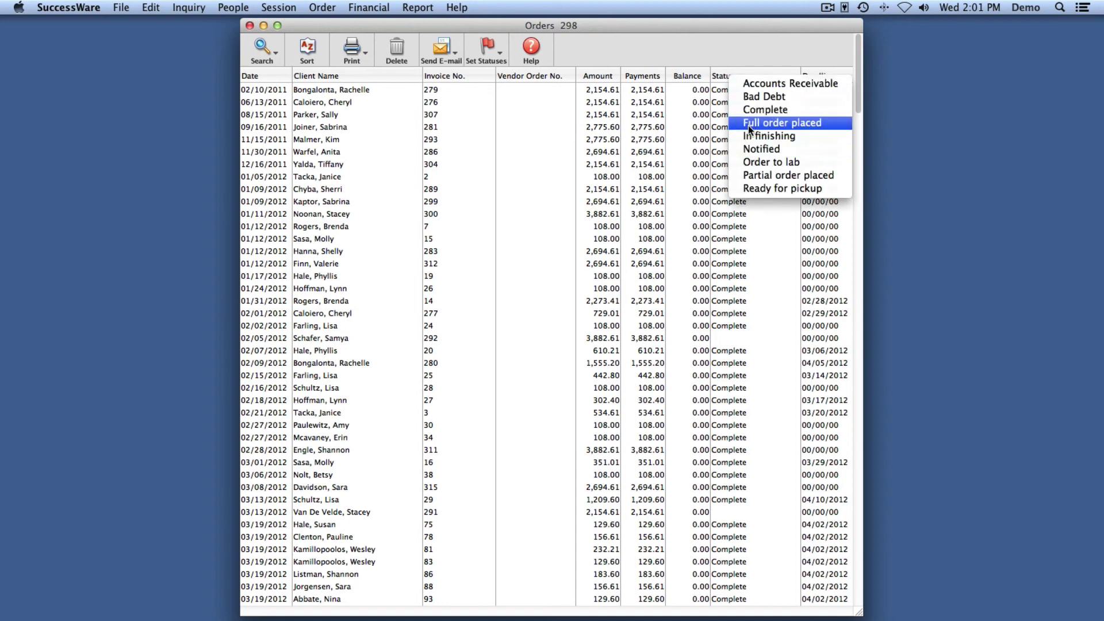
click(752, 188)
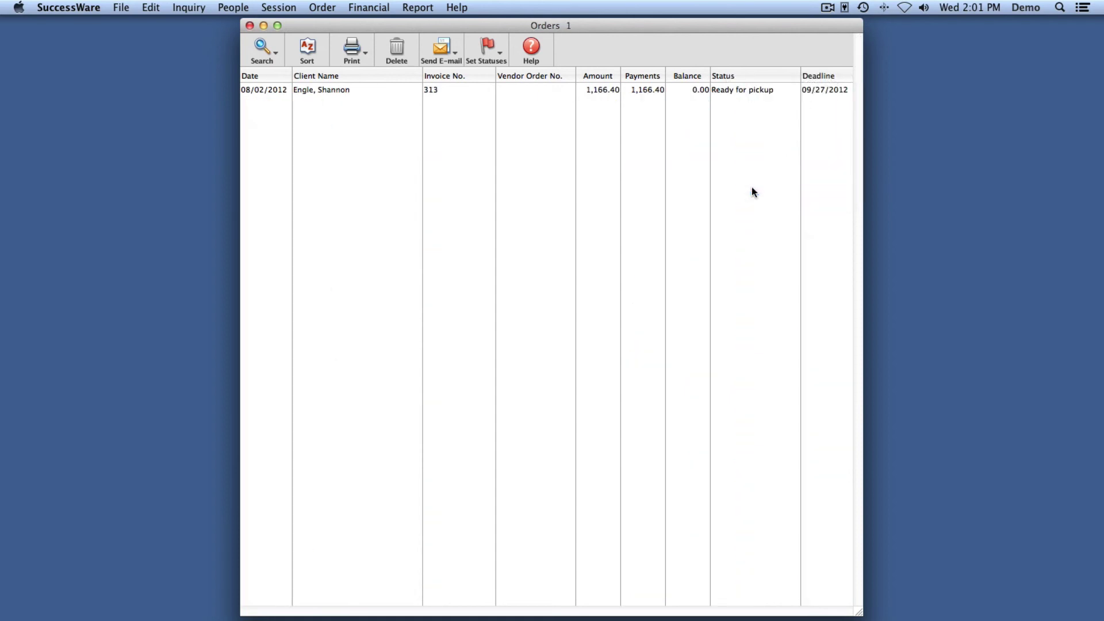